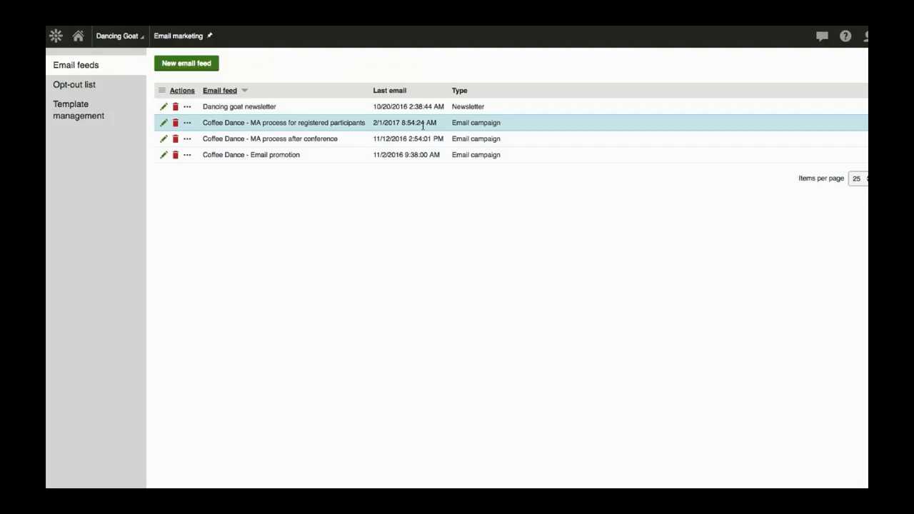
- Open the contact groups of the "Are you ready for Coffee Dance?" email in the Coffee Dance campaign for registered participants
{"action": "left_click", "coordinate": [165, 124]}
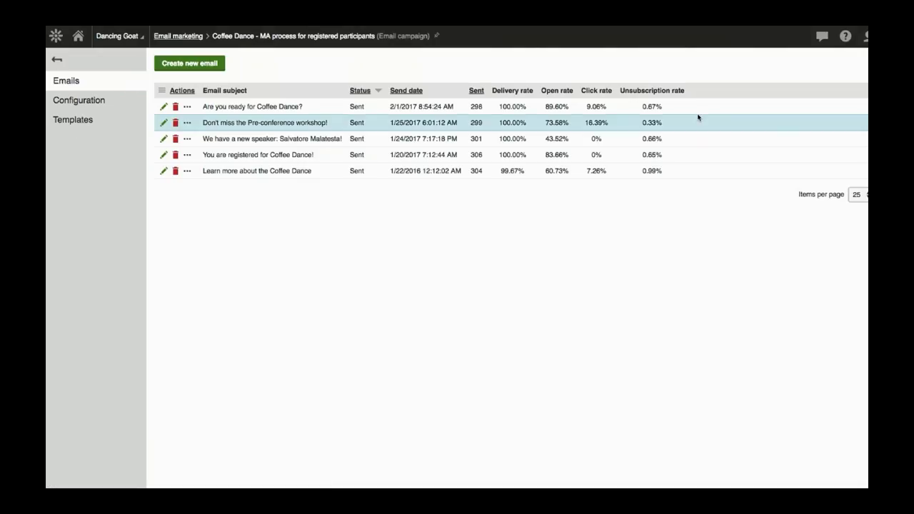
{"action": "left_click", "coordinate": [163, 109]}
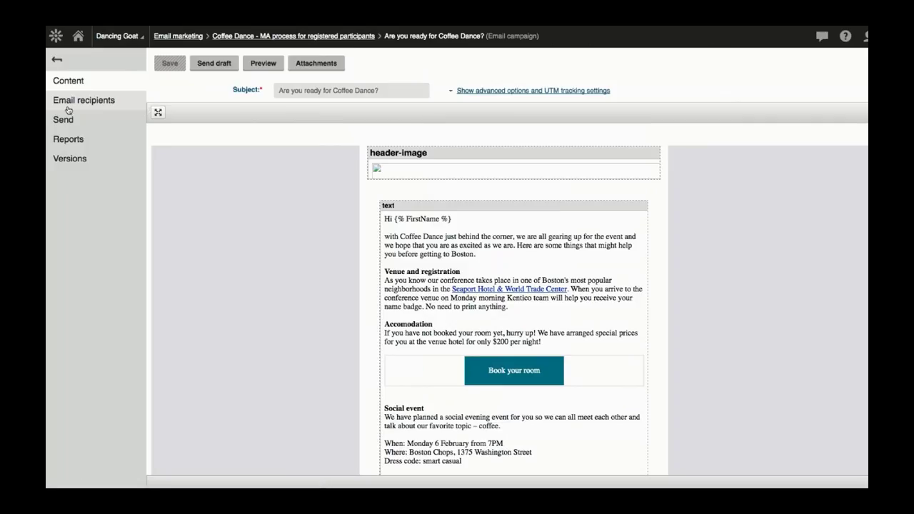
{"action": "left_click", "coordinate": [114, 102]}
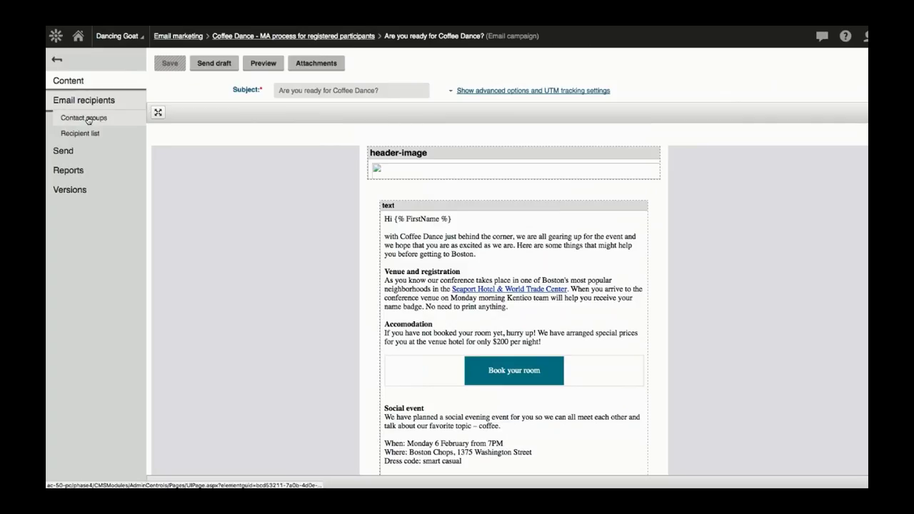
{"action": "left_click", "coordinate": [87, 118]}
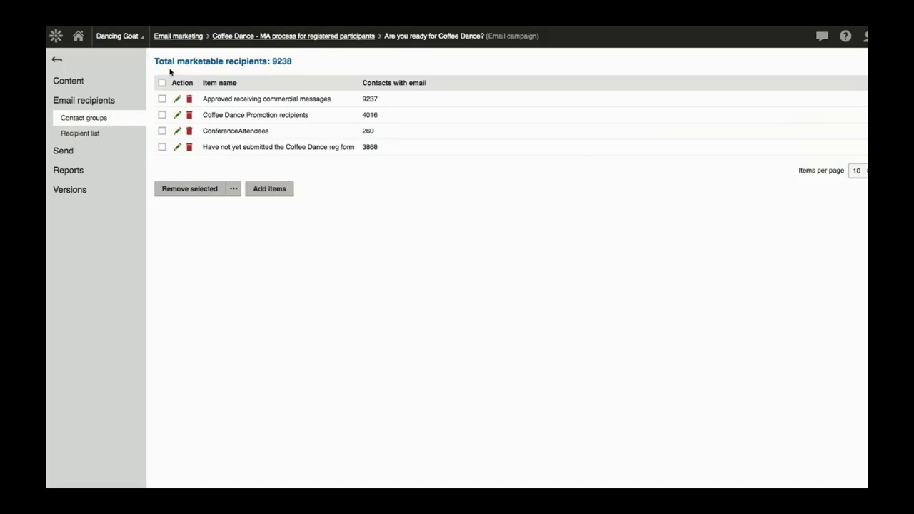
- Remove the "Approved receiving commercial messages" contact group from the email's recipients and open the recipient list
{"action": "left_click", "coordinate": [278, 194]}
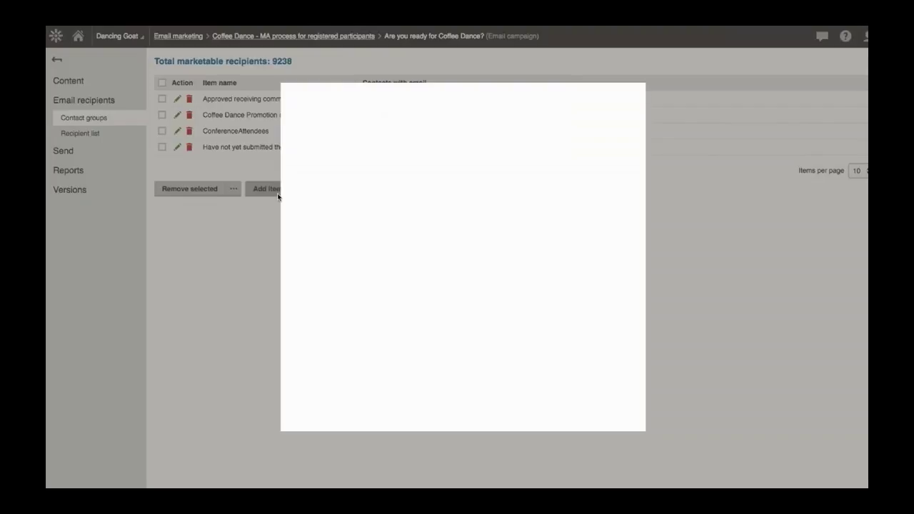
{"action": "left_click", "coordinate": [296, 213]}
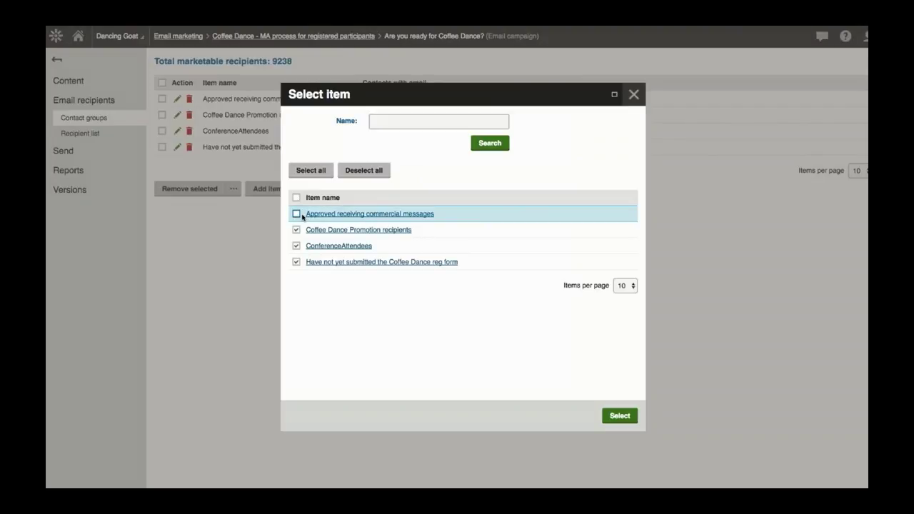
{"action": "left_click", "coordinate": [619, 416]}
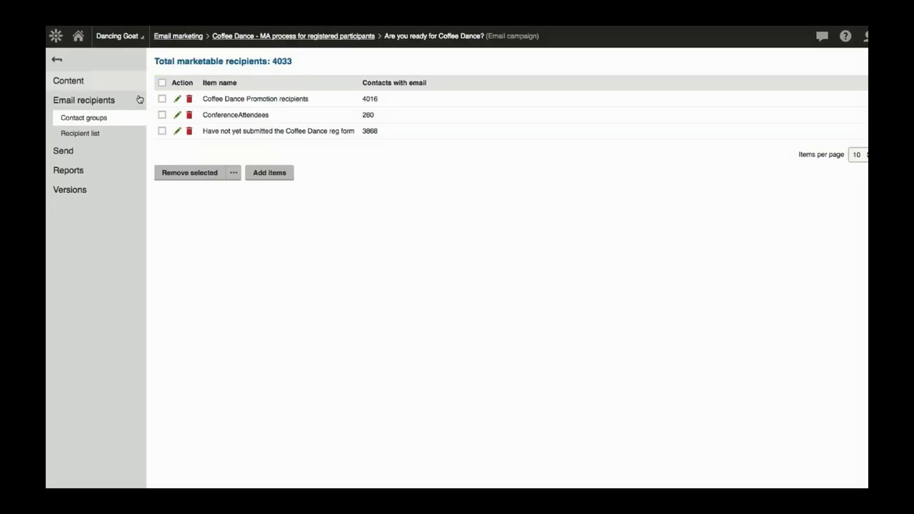
{"action": "left_click", "coordinate": [97, 134]}
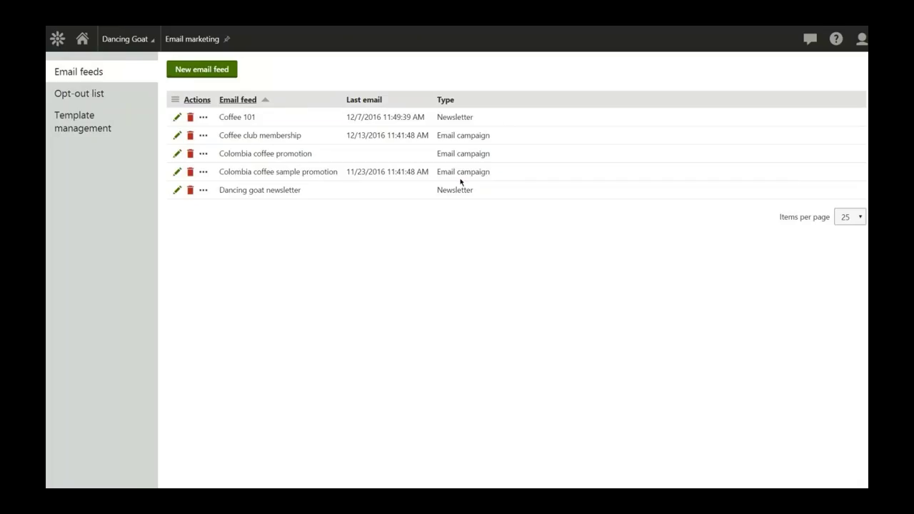
- Open the recipients of the Coffee 101 newsletter and review their subscription and marketing email status
{"action": "left_click", "coordinate": [175, 120]}
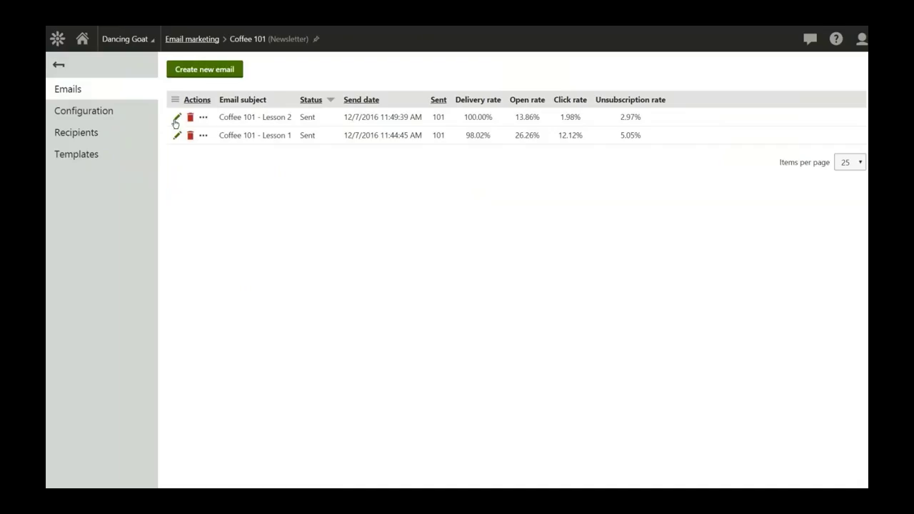
{"action": "left_click", "coordinate": [115, 140]}
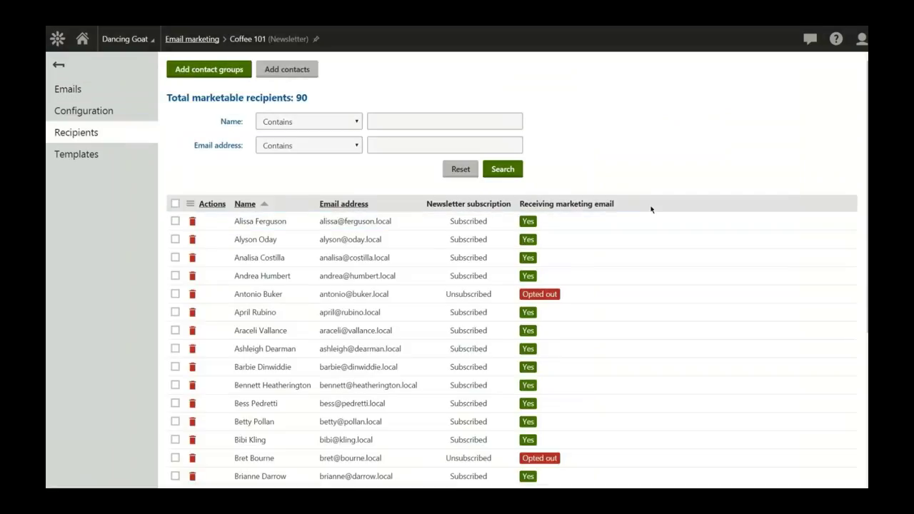
{"action": "scroll", "coordinate": [655, 243], "scroll_direction": "down", "scroll_amount": 1}
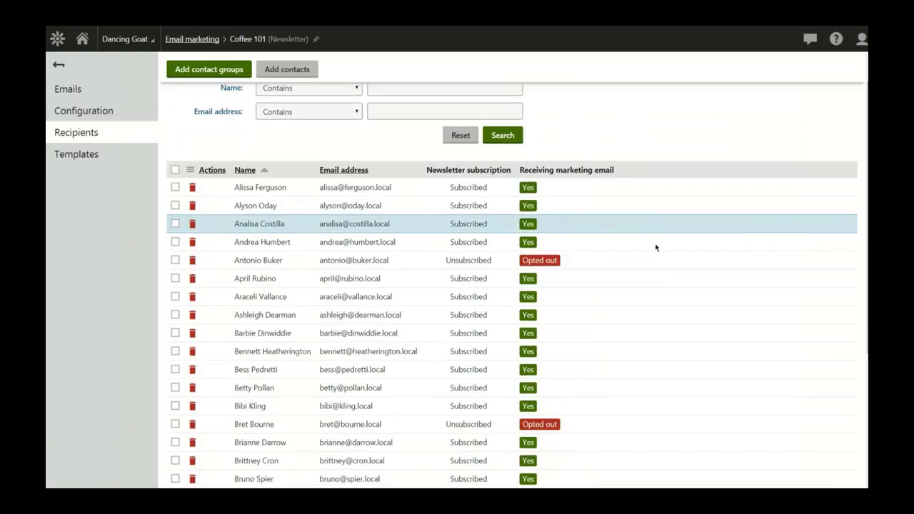
{"action": "scroll", "coordinate": [656, 249], "scroll_direction": "down", "scroll_amount": 1}
{"action": "scroll", "coordinate": [656, 251], "scroll_direction": "down", "scroll_amount": 2}
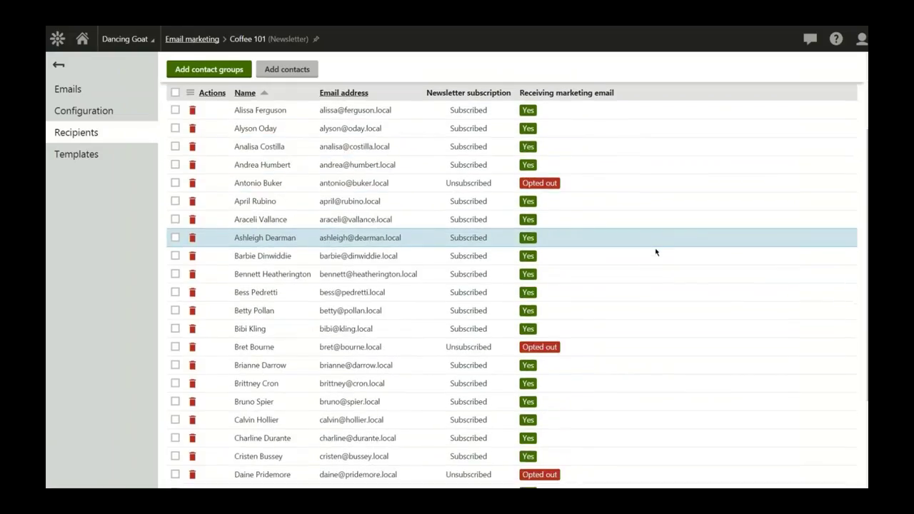
{"action": "scroll", "coordinate": [656, 252], "scroll_direction": "down", "scroll_amount": 2}
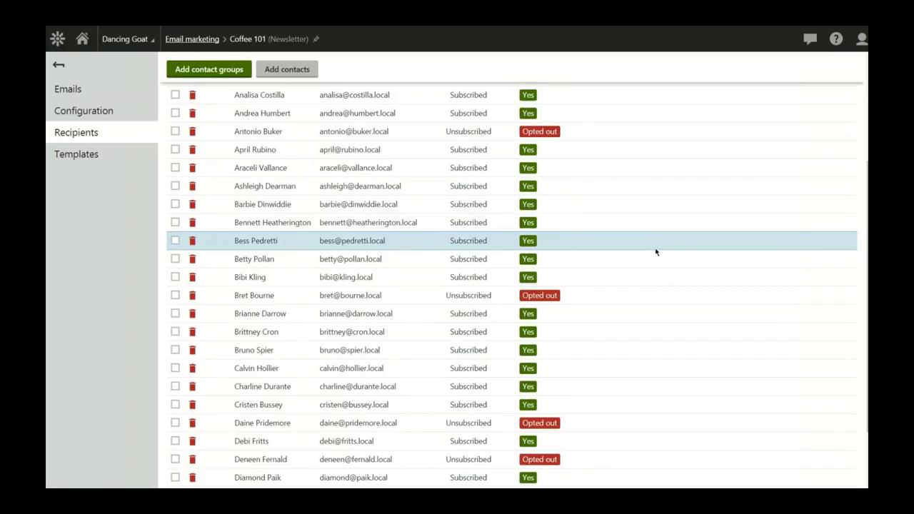
{"action": "scroll", "coordinate": [656, 251], "scroll_direction": "up", "scroll_amount": 2}
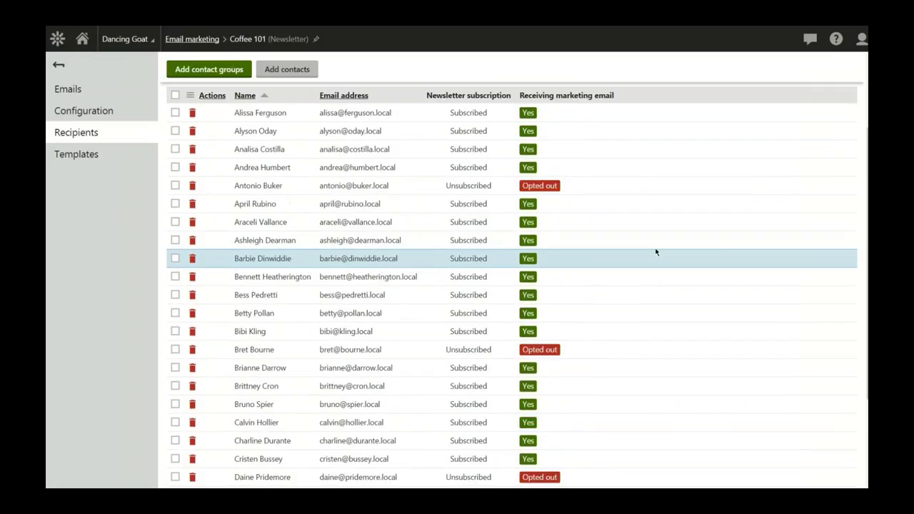
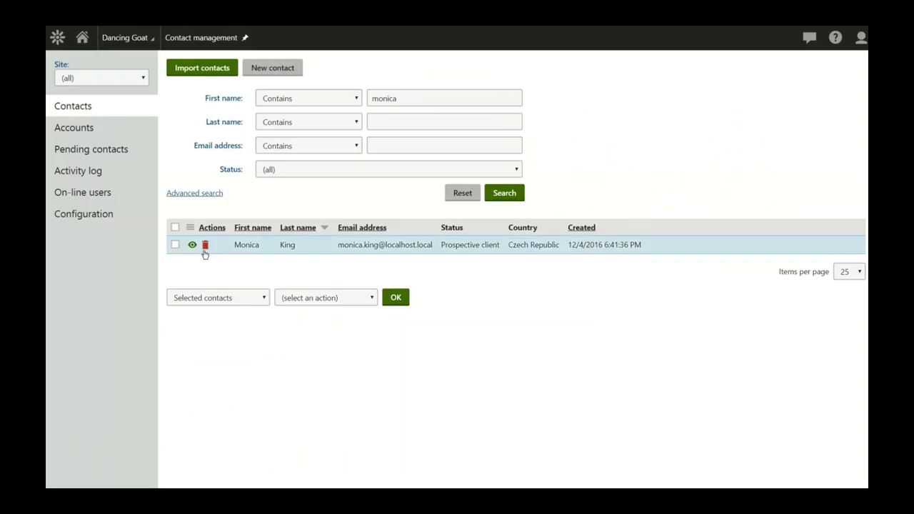
- Open the listed contact's profile and review the details, persona, scoring, subscriptions, group memberships, submitted forms and notes
{"action": "left_click", "coordinate": [192, 245]}
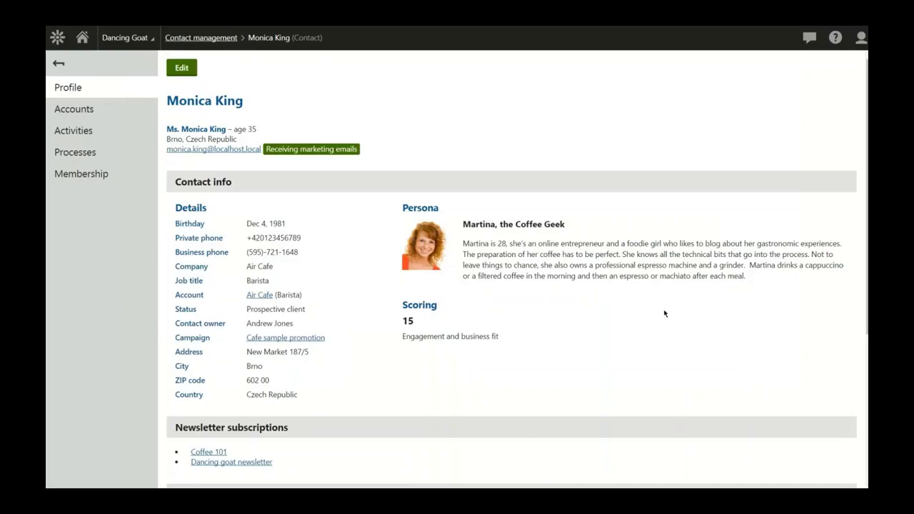
{"action": "scroll", "coordinate": [666, 313], "scroll_direction": "down", "scroll_amount": 3}
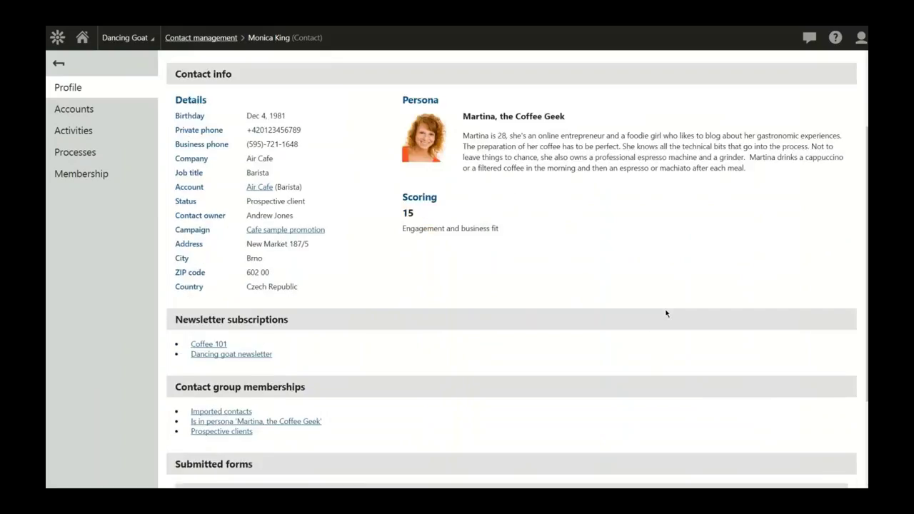
{"action": "scroll", "coordinate": [647, 329], "scroll_direction": "down", "scroll_amount": 1}
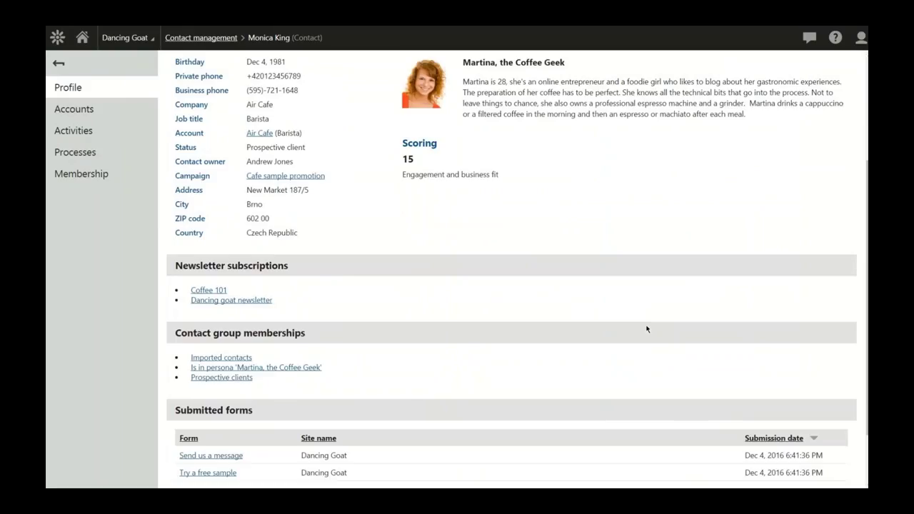
{"action": "scroll", "coordinate": [647, 329], "scroll_direction": "down", "scroll_amount": 2}
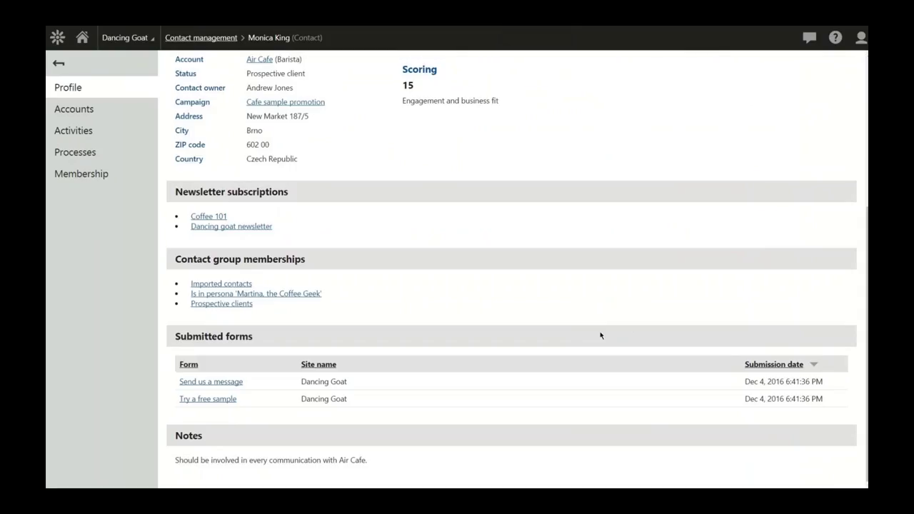
{"action": "scroll", "coordinate": [601, 336], "scroll_direction": "up", "scroll_amount": 5}
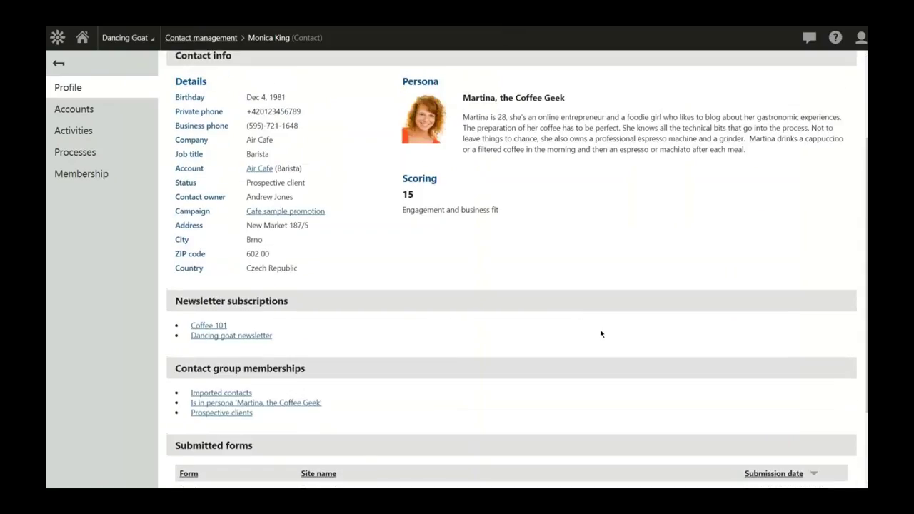
{"action": "scroll", "coordinate": [601, 334], "scroll_direction": "up", "scroll_amount": 2}
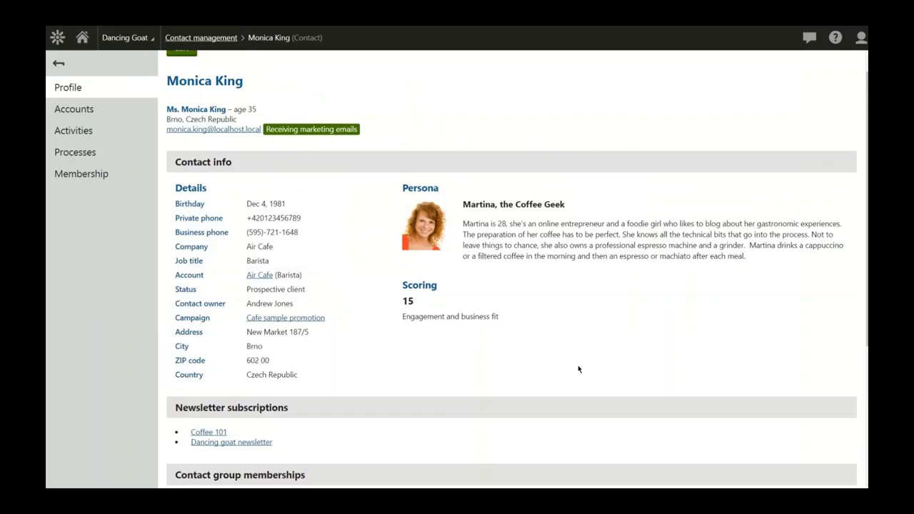
- Follow the contact profile's links to the Cafe sample promotion campaign, the Dancing goat newsletter and the "Try a free sample" form
{"action": "scroll", "coordinate": [504, 395], "scroll_direction": "up", "scroll_amount": 1}
{"action": "left_click", "coordinate": [307, 340]}
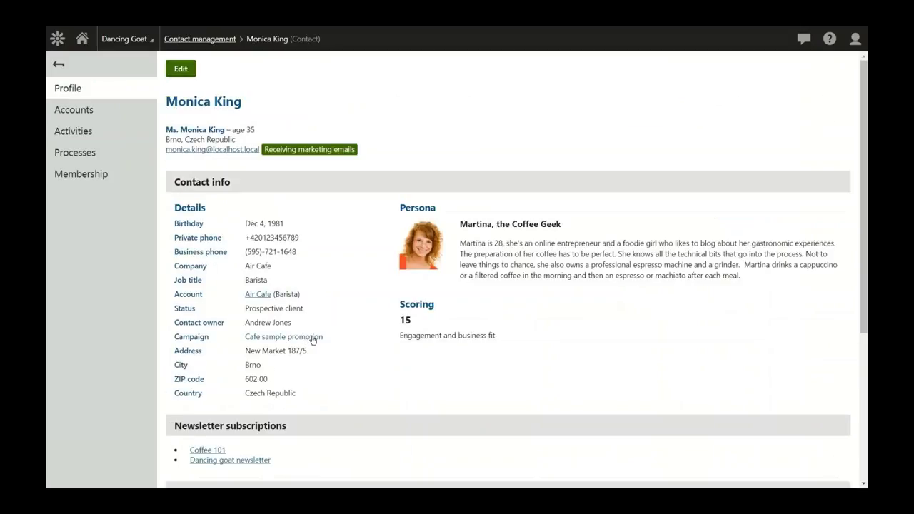
{"action": "scroll", "coordinate": [355, 329], "scroll_direction": "down", "scroll_amount": 3}
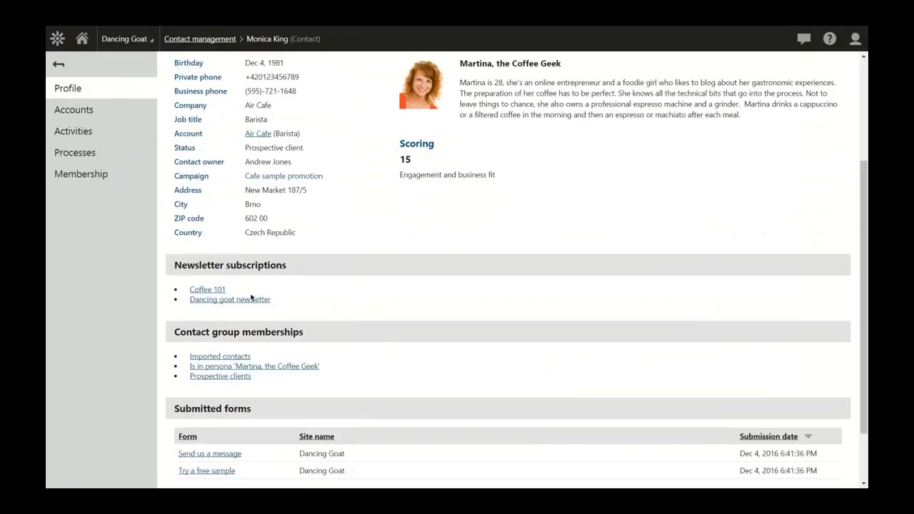
{"action": "left_click", "coordinate": [251, 299]}
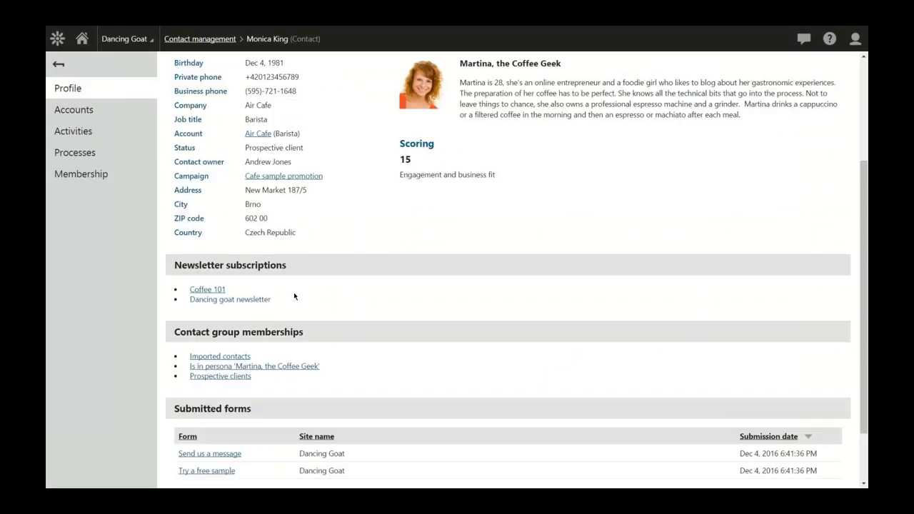
{"action": "scroll", "coordinate": [293, 293], "scroll_direction": "down", "scroll_amount": 2}
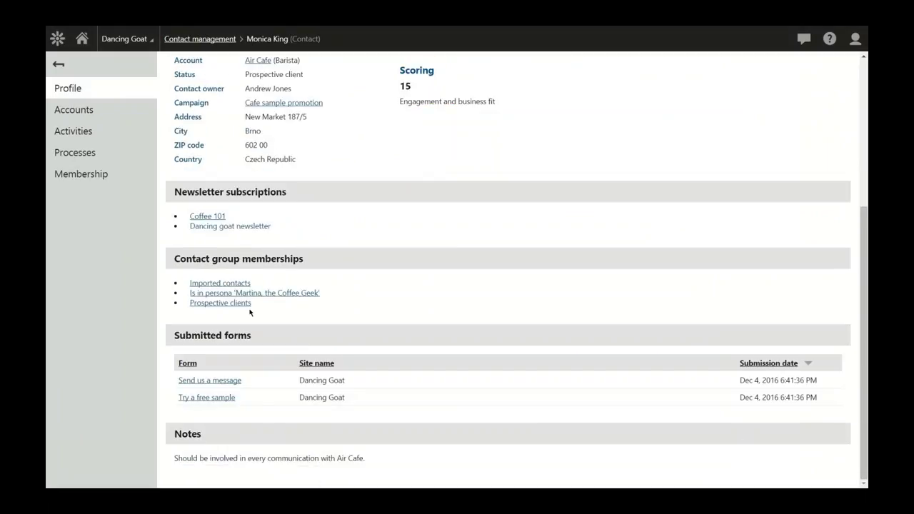
{"action": "left_click", "coordinate": [230, 398]}
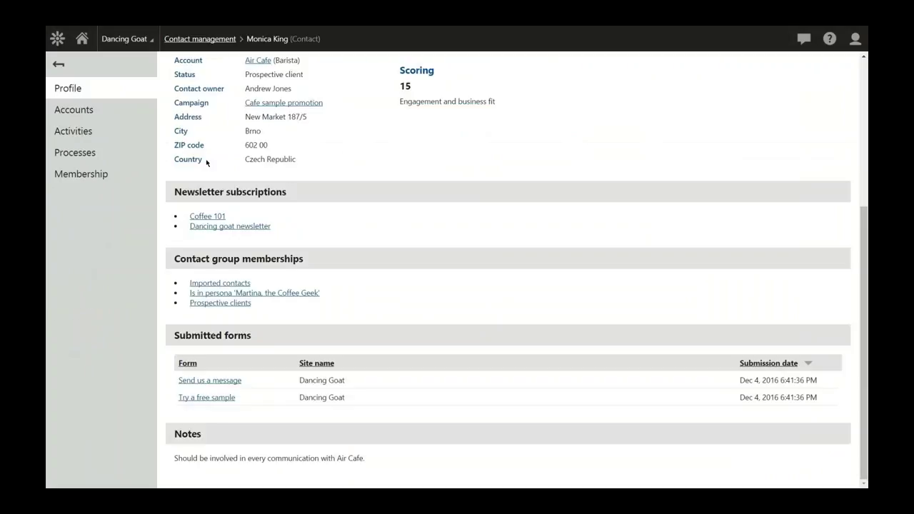
- View the contact's logged activities and return to the profile overview
{"action": "left_click", "coordinate": [130, 137]}
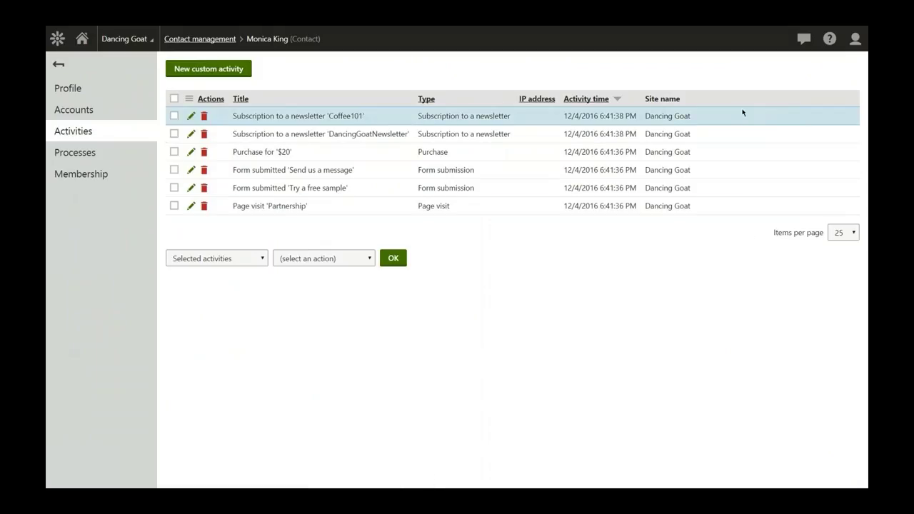
{"action": "left_click", "coordinate": [96, 95]}
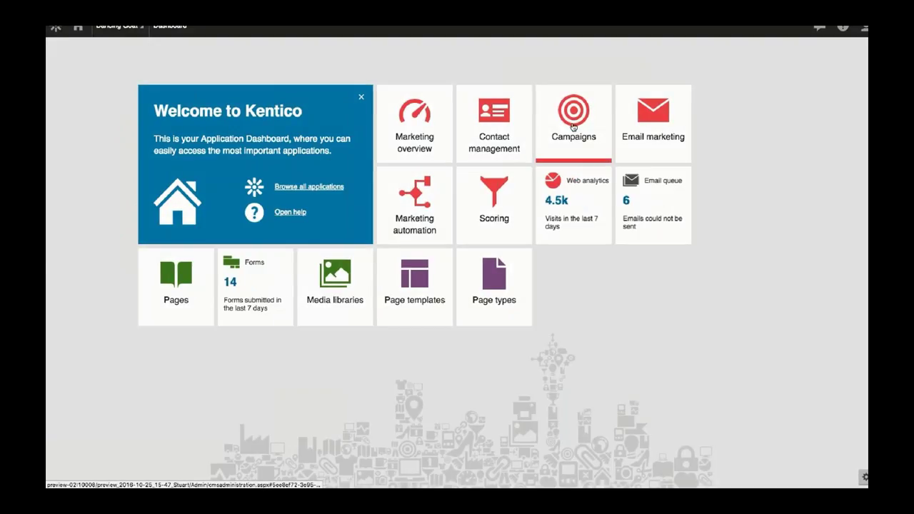
- Open the Cafe sample promotion campaign report and review the objective and the conversions by UTM source
{"action": "left_click", "coordinate": [572, 127]}
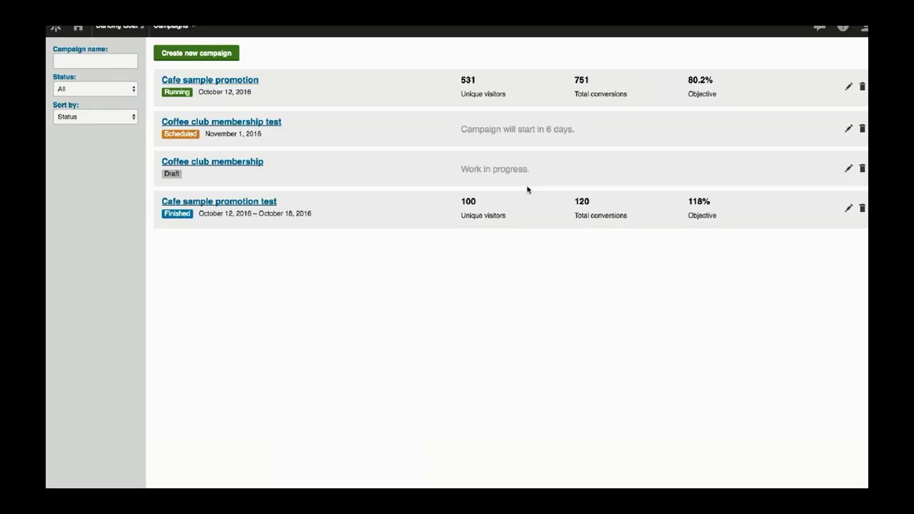
{"action": "left_click", "coordinate": [216, 83]}
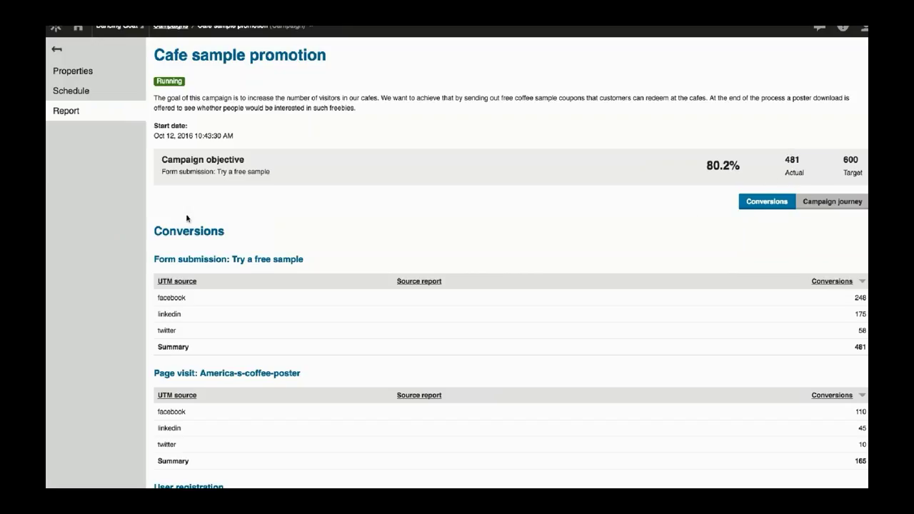
{"action": "scroll", "coordinate": [187, 218], "scroll_direction": "down", "scroll_amount": 1}
{"action": "scroll", "coordinate": [187, 218], "scroll_direction": "down", "scroll_amount": 4}
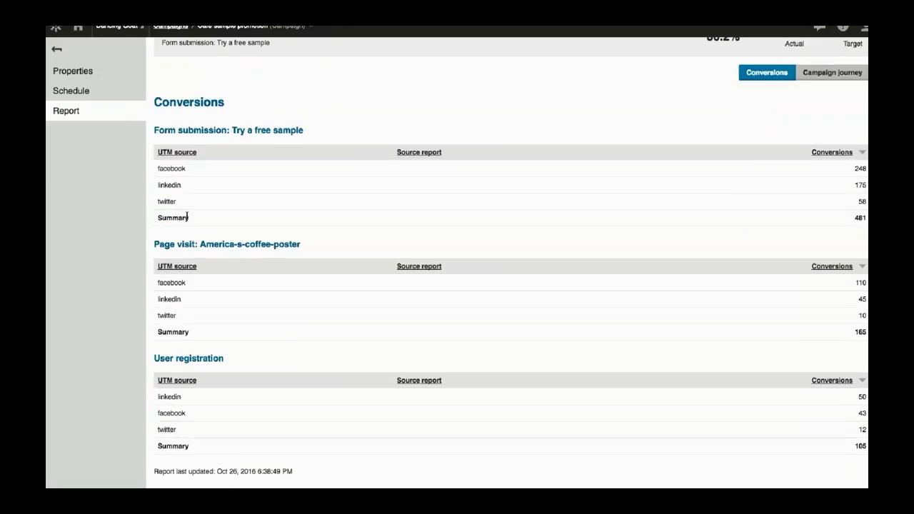
{"action": "scroll", "coordinate": [187, 219], "scroll_direction": "down", "scroll_amount": 1}
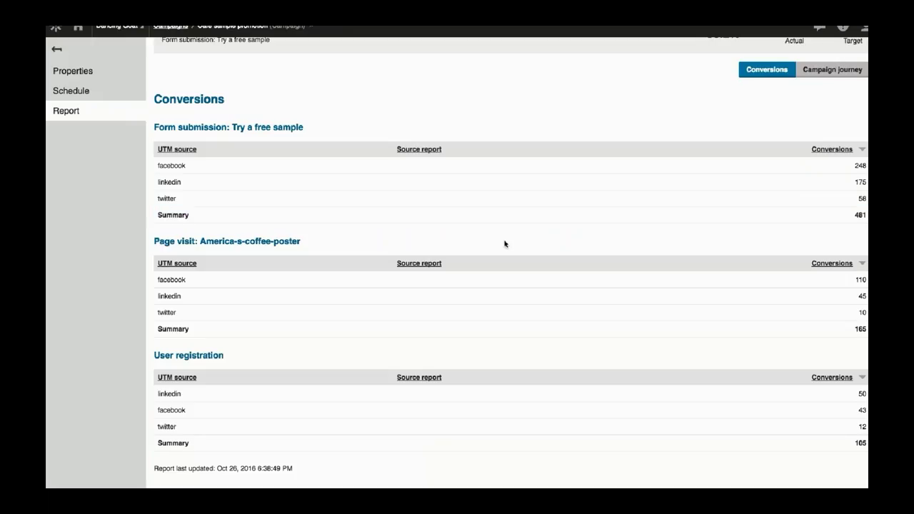
{"action": "scroll", "coordinate": [504, 243], "scroll_direction": "up", "scroll_amount": 4}
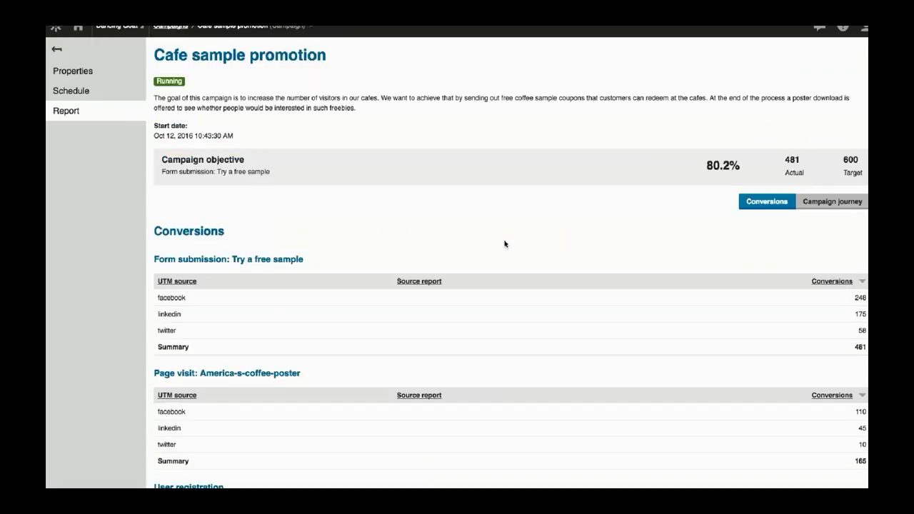
- Show the campaign journey and inspect the drop rate of the "Try a free sample" form submission step
{"action": "left_click", "coordinate": [843, 205]}
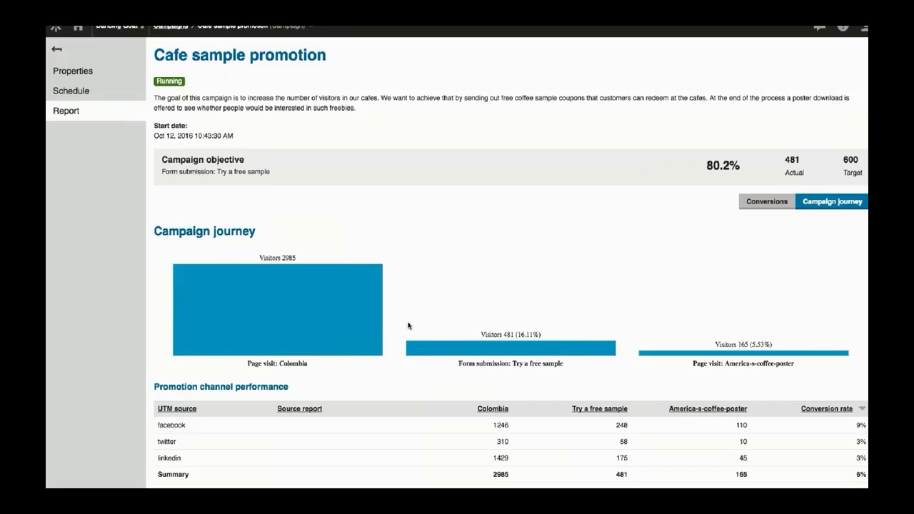
{"action": "mouse_move", "coordinate": [448, 334]}
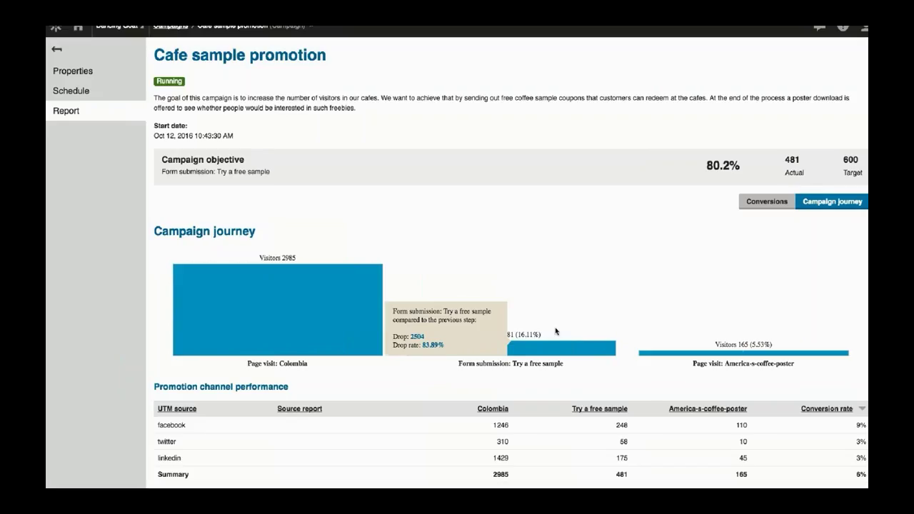
- Examine the campaign journey's last step and the promotion channel performance by UTM source
{"action": "mouse_move", "coordinate": [709, 352]}
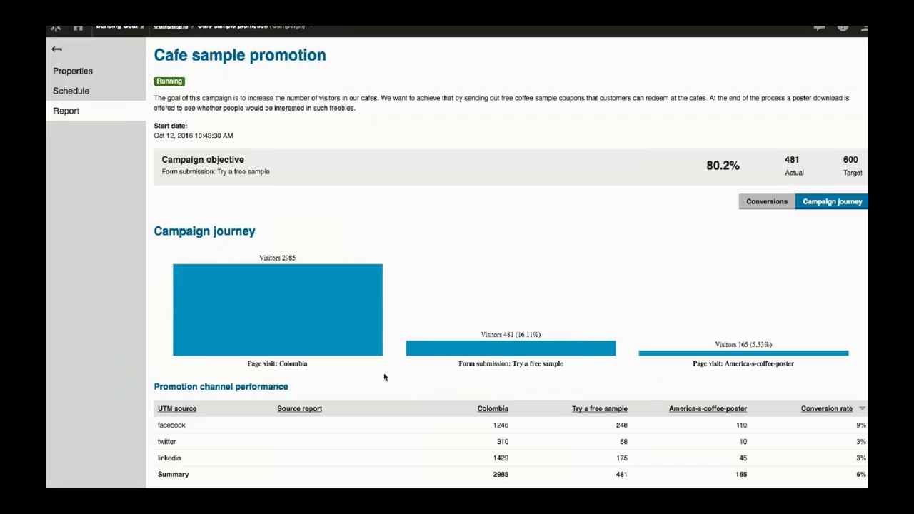
{"action": "scroll", "coordinate": [367, 377], "scroll_direction": "down", "scroll_amount": 1}
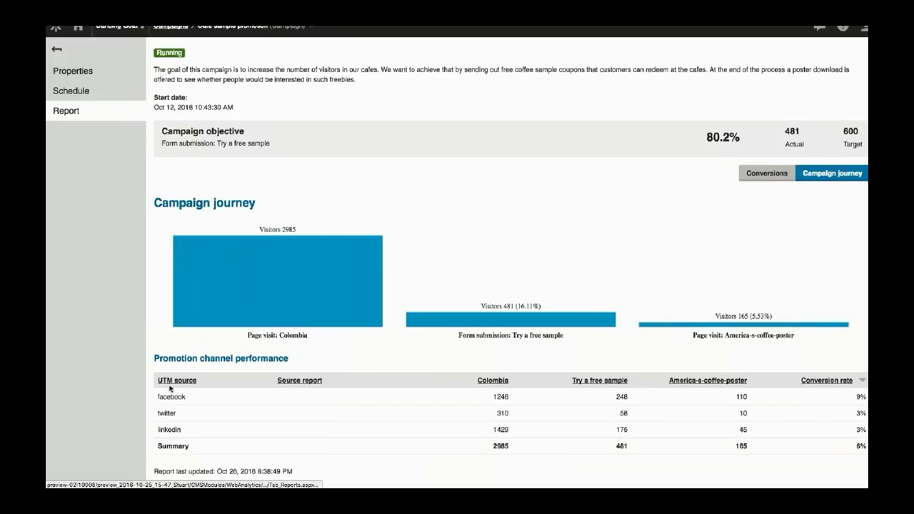
{"action": "scroll", "coordinate": [154, 421], "scroll_direction": "up", "scroll_amount": 1}
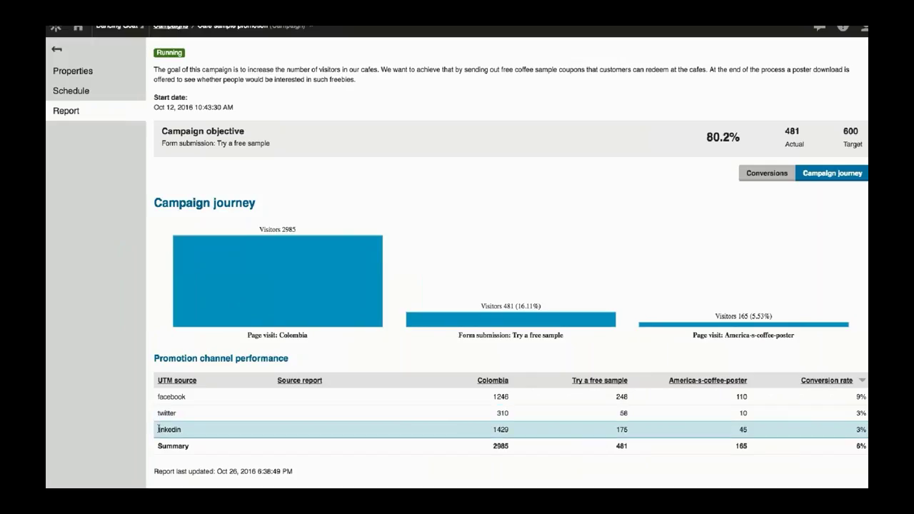
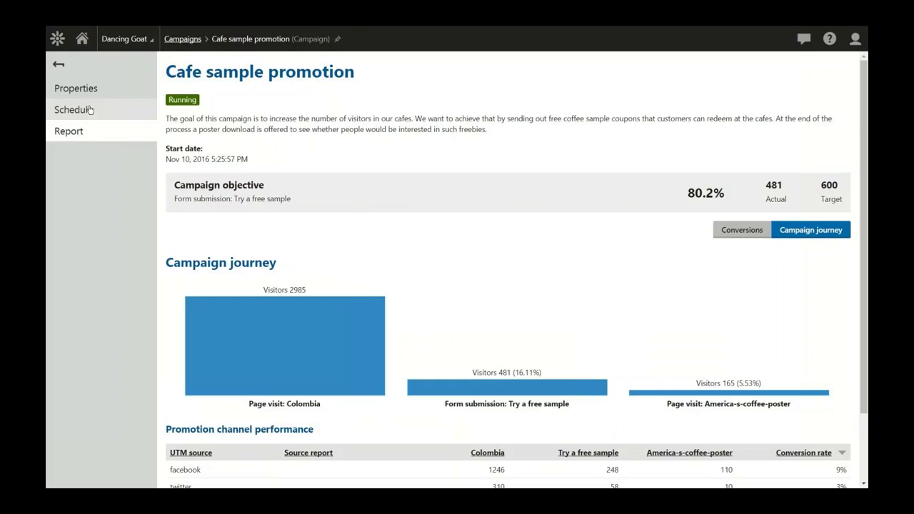
- Open the Cafe sample promotion properties and review the content inventory, campaign promotion and report setup
{"action": "left_click", "coordinate": [89, 92]}
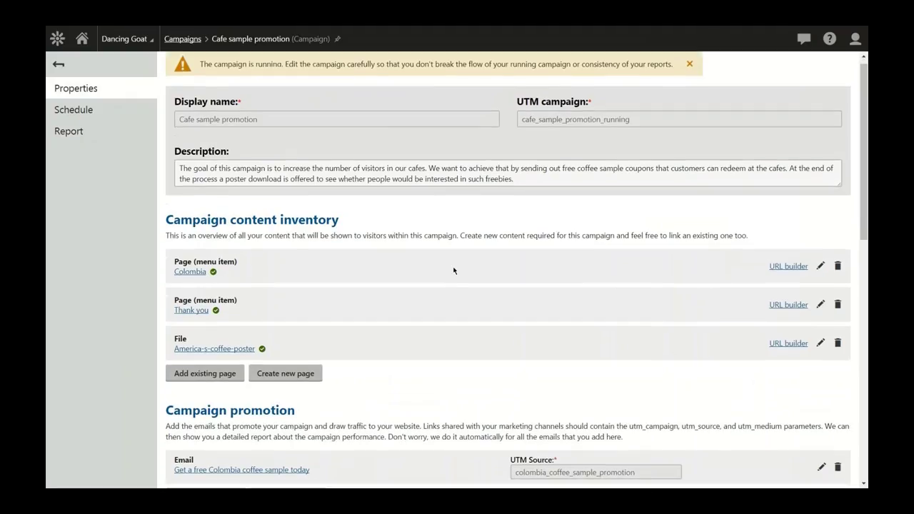
{"action": "scroll", "coordinate": [461, 282], "scroll_direction": "down", "scroll_amount": 1}
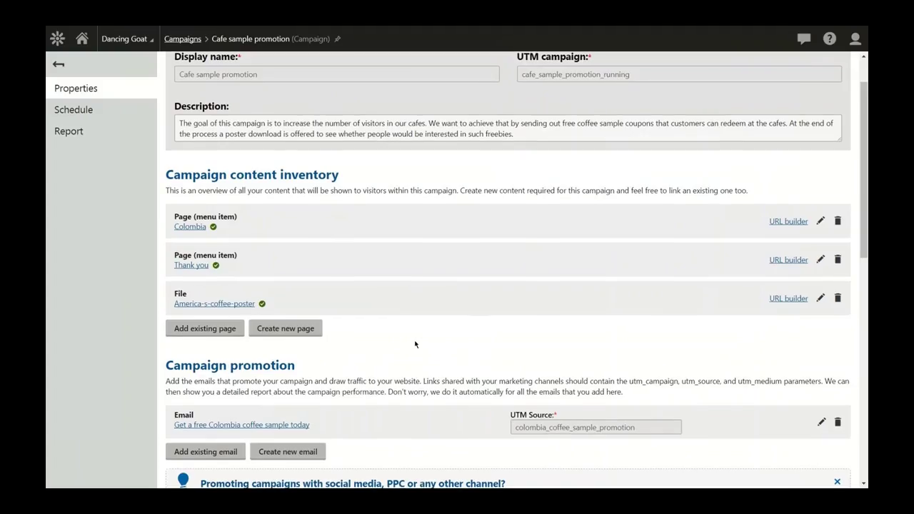
{"action": "scroll", "coordinate": [414, 345], "scroll_direction": "down", "scroll_amount": 3}
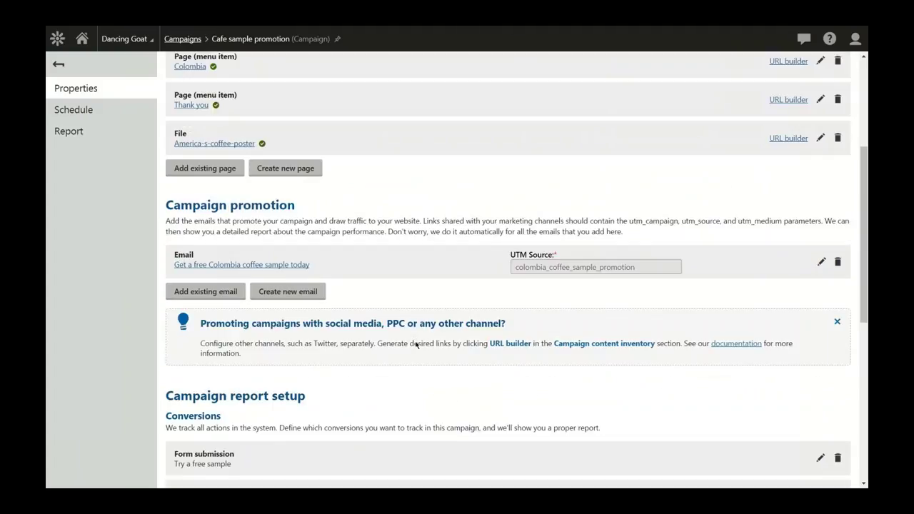
{"action": "scroll", "coordinate": [416, 345], "scroll_direction": "down", "scroll_amount": 1}
{"action": "scroll", "coordinate": [416, 345], "scroll_direction": "down", "scroll_amount": 5}
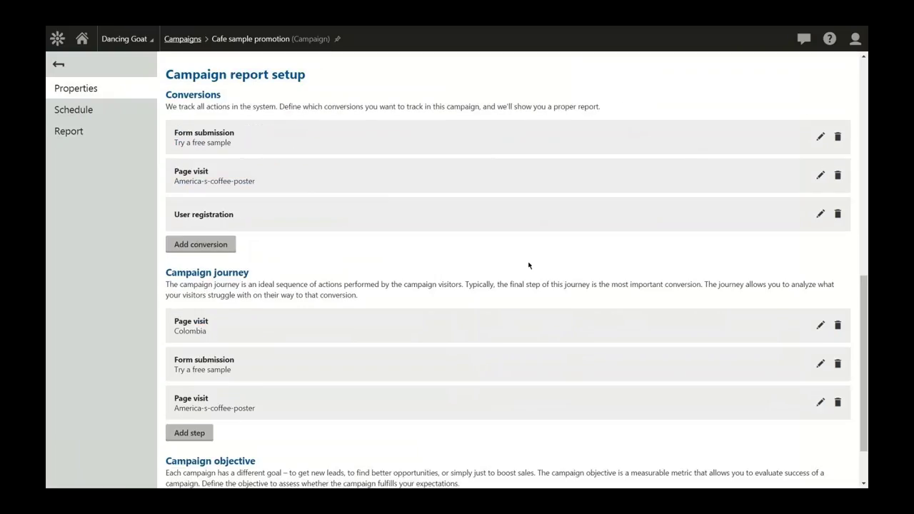
- Add and save a campaign conversion for the visitor activity "Subscription to a newsletter" with the Coffee 101 newsletter
{"action": "left_click", "coordinate": [204, 244]}
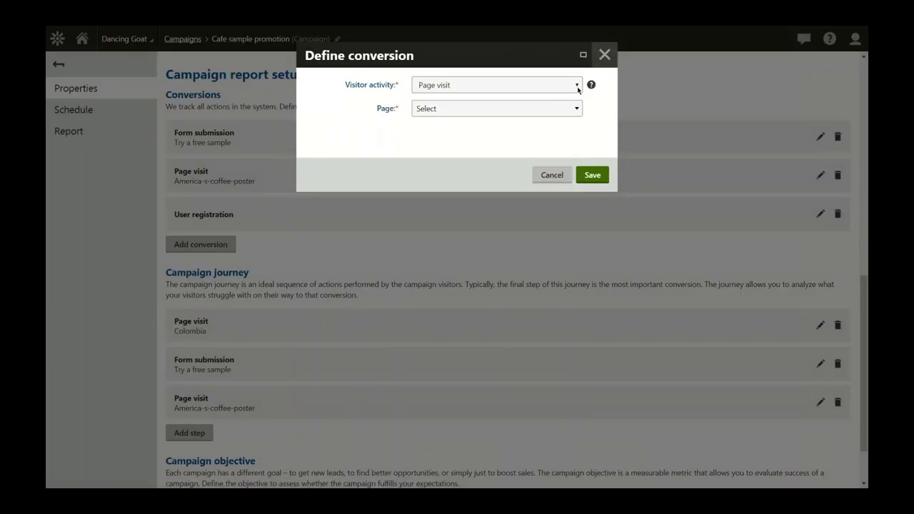
{"action": "left_click", "coordinate": [578, 86]}
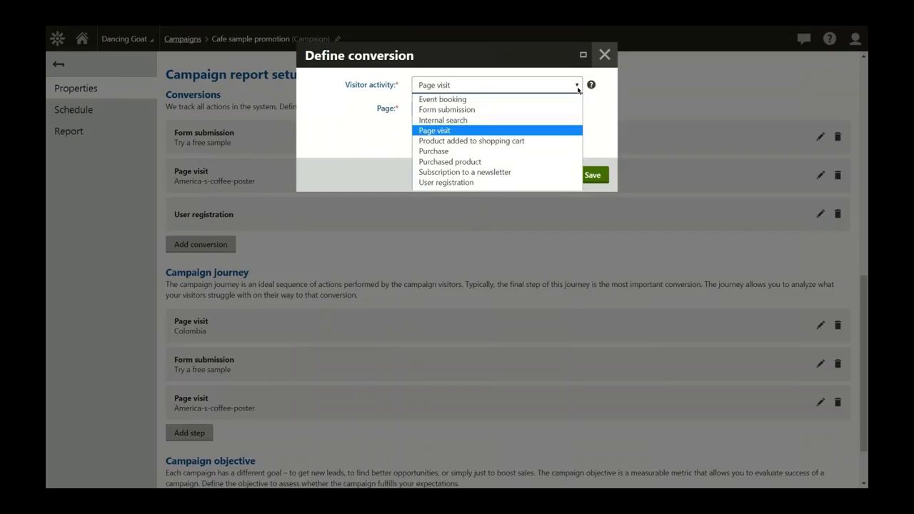
{"action": "left_click", "coordinate": [556, 172]}
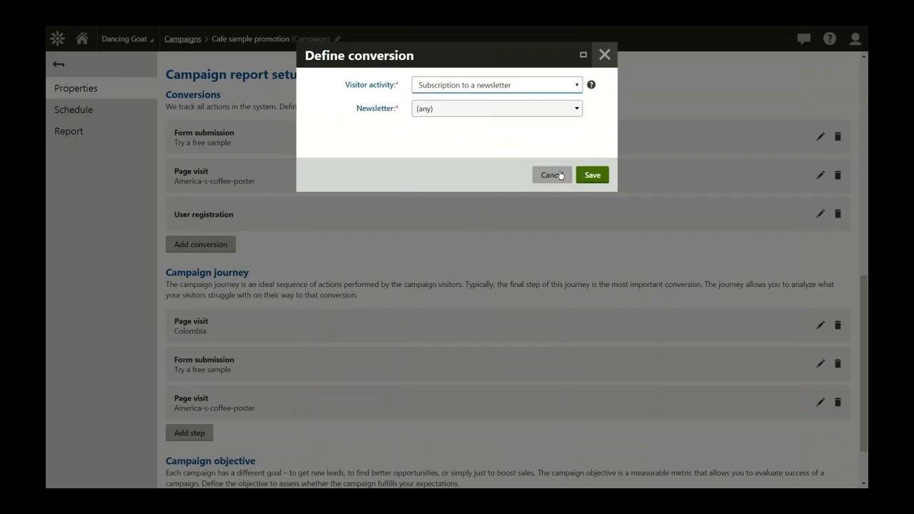
{"action": "left_click", "coordinate": [529, 111]}
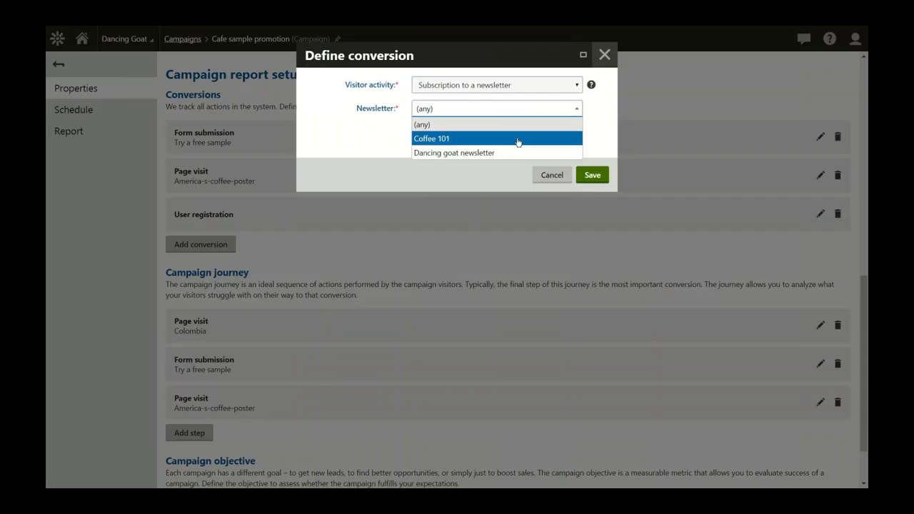
{"action": "left_click", "coordinate": [519, 139]}
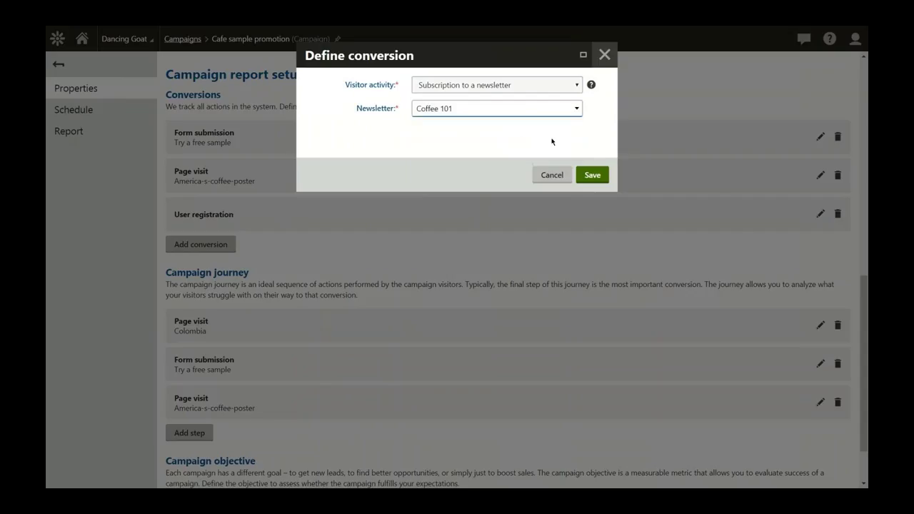
{"action": "left_click", "coordinate": [590, 179]}
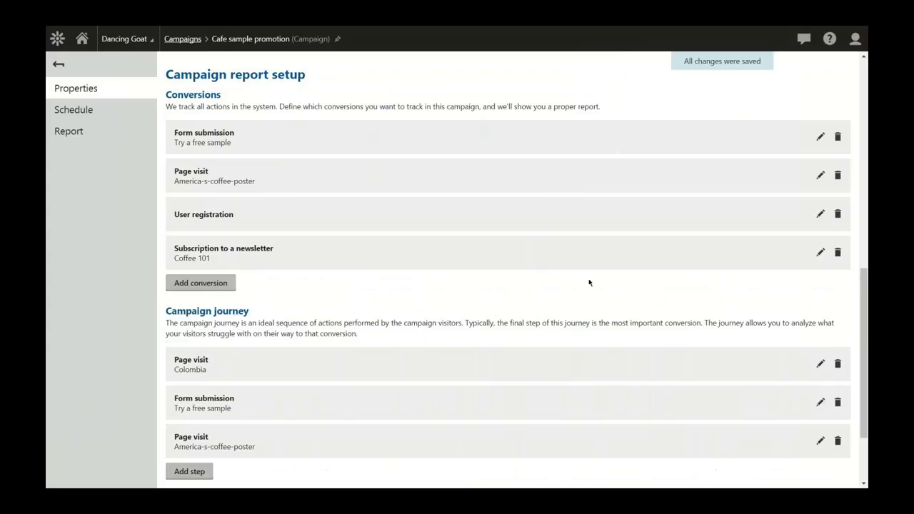
- Add and save a campaign conversion for the visitor activity "Purchased product" with the product Coffee Club Membership
{"action": "left_click", "coordinate": [222, 290]}
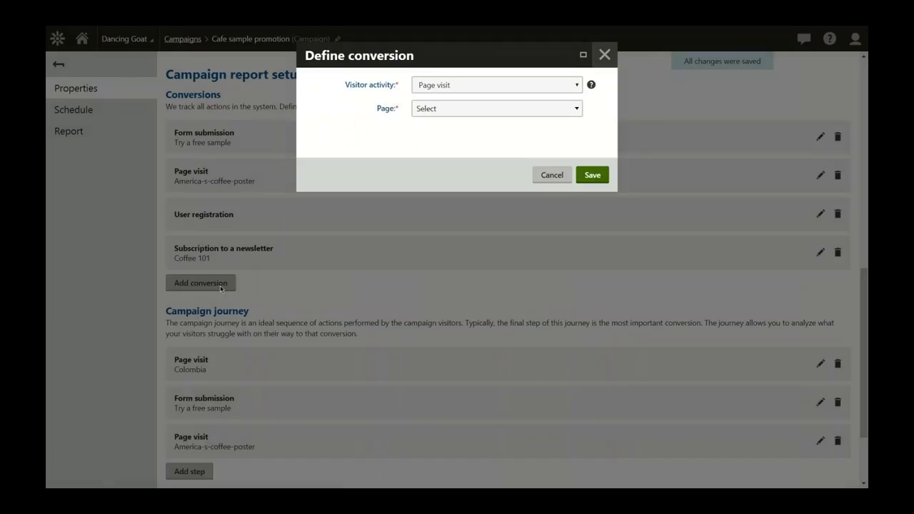
{"action": "left_click", "coordinate": [576, 86]}
{"action": "left_click", "coordinate": [541, 158]}
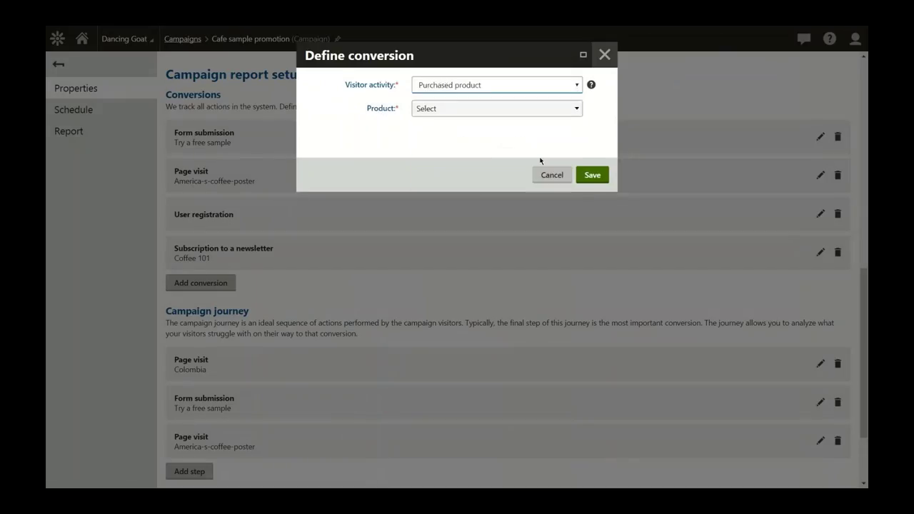
{"action": "left_click", "coordinate": [568, 109]}
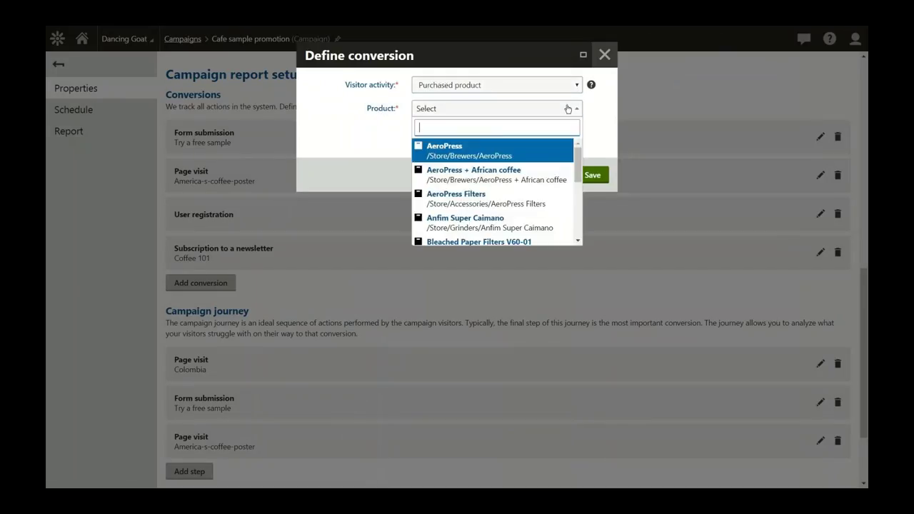
{"action": "type", "text": "m"}
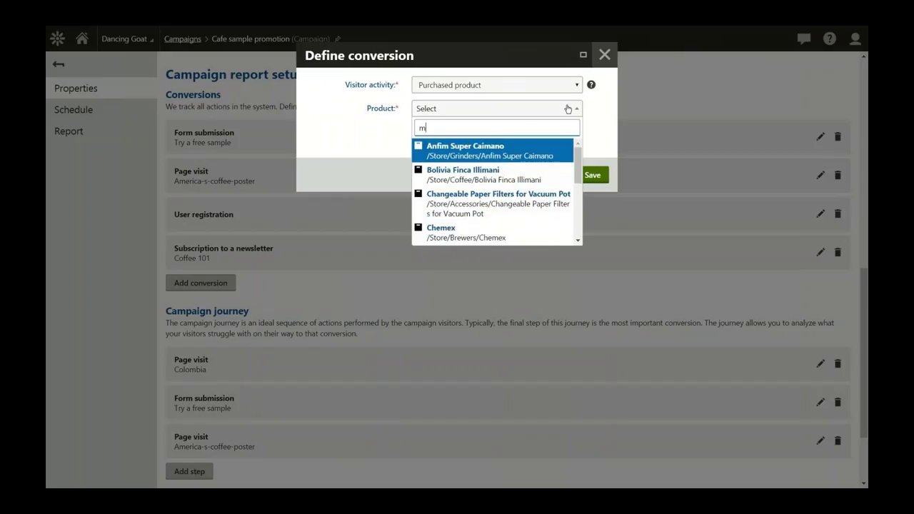
{"action": "type", "text": "em"}
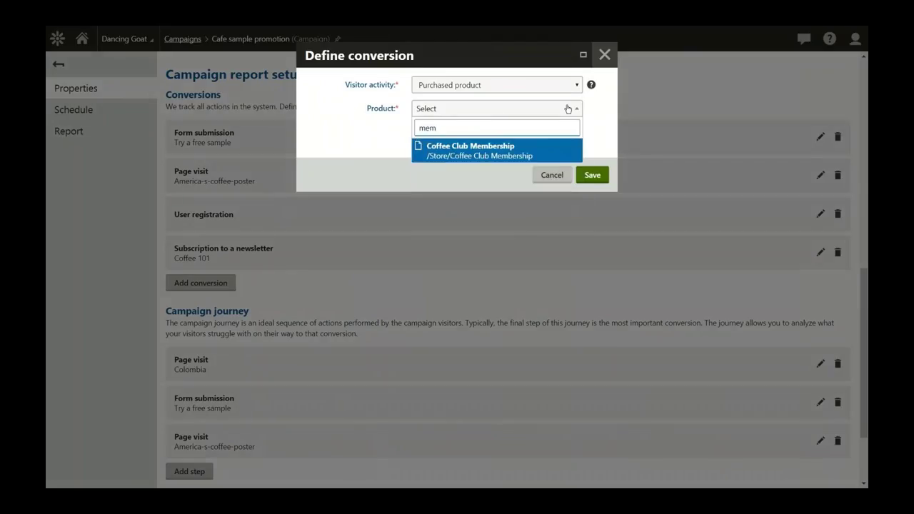
{"action": "left_click", "coordinate": [560, 155]}
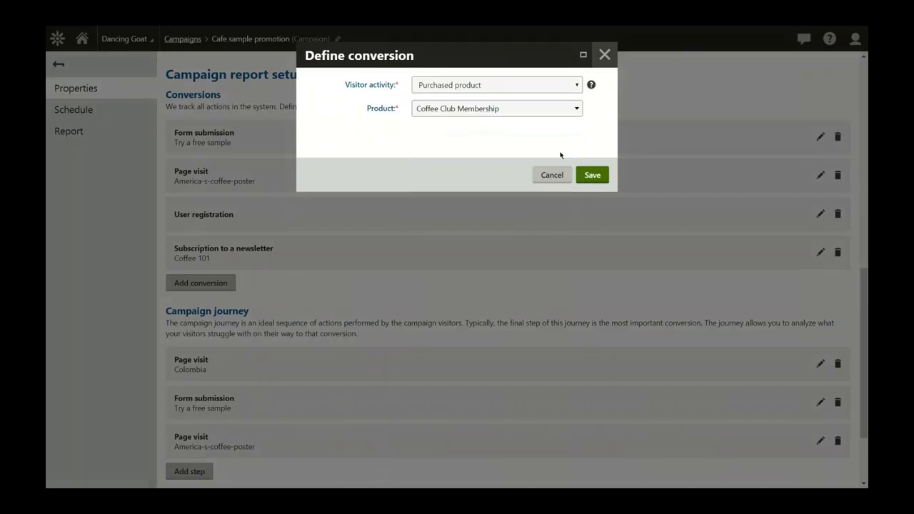
{"action": "left_click", "coordinate": [590, 175]}
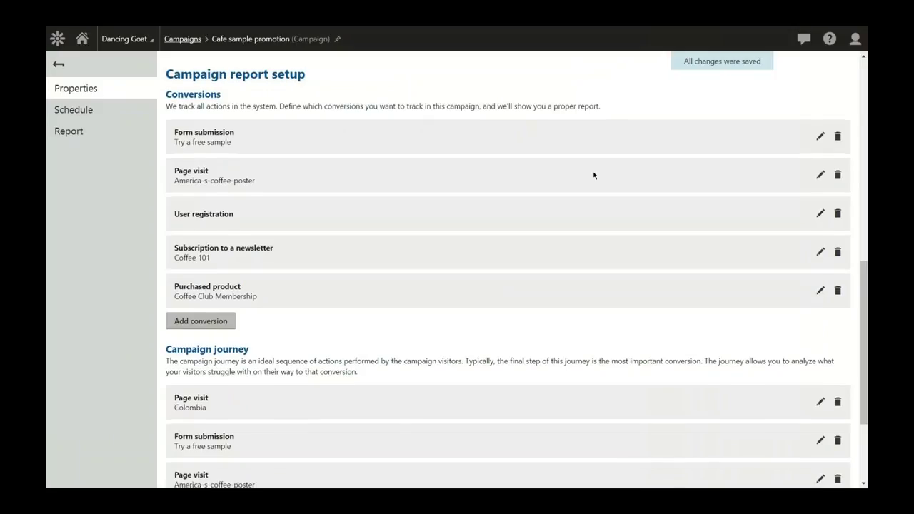
- Review the visitor activity options for a new campaign journey step and the campaign objective's settings, without saving changes
{"action": "scroll", "coordinate": [594, 175], "scroll_direction": "down", "scroll_amount": 1}
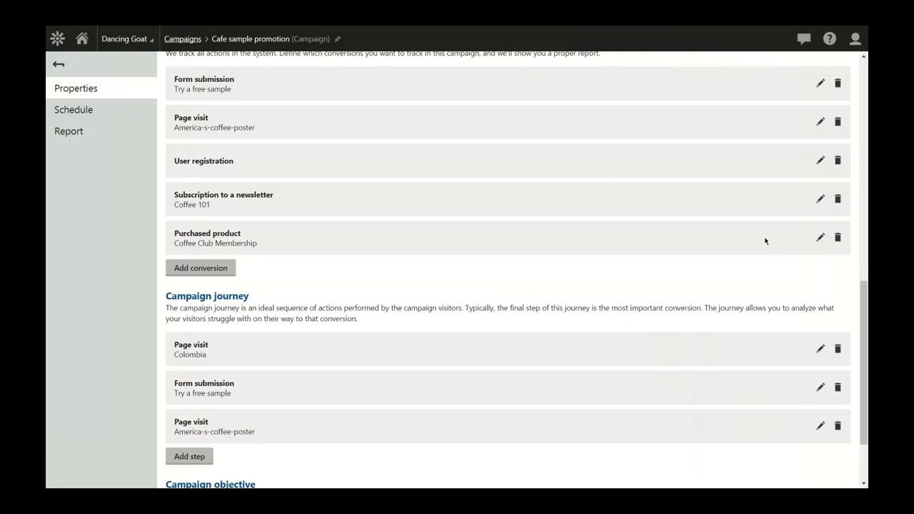
{"action": "scroll", "coordinate": [765, 240], "scroll_direction": "down", "scroll_amount": 2}
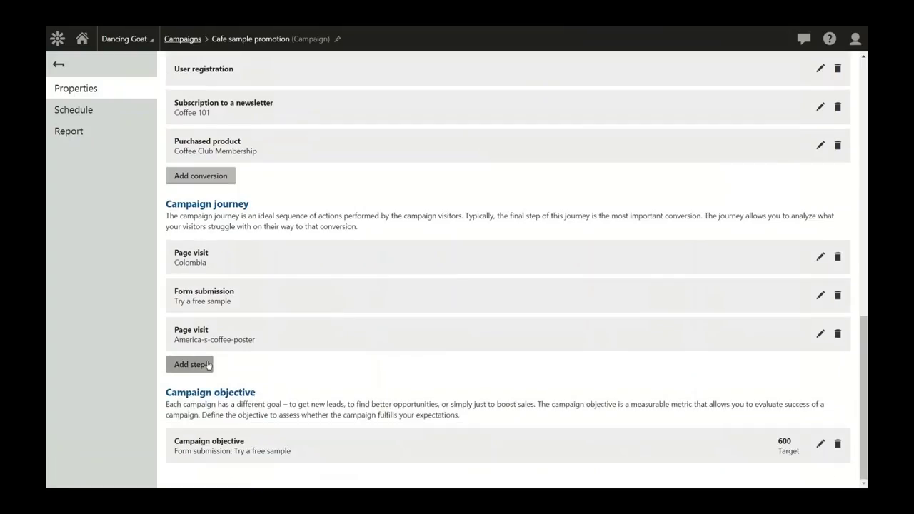
{"action": "left_click", "coordinate": [208, 365]}
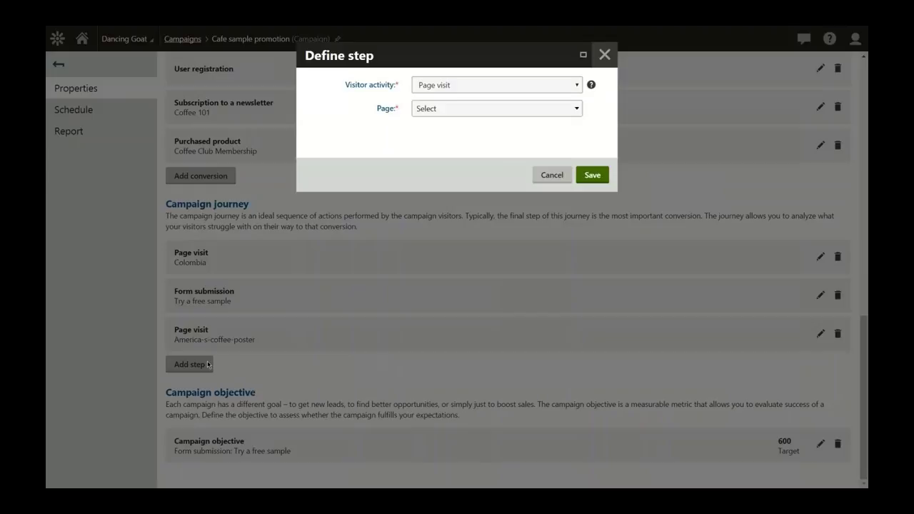
{"action": "left_click", "coordinate": [575, 87]}
{"action": "left_click", "coordinate": [575, 86]}
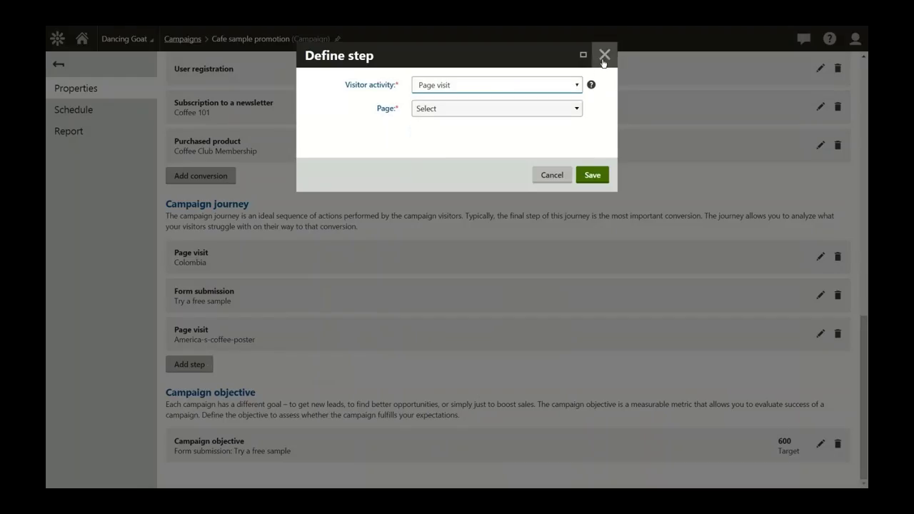
{"action": "left_click", "coordinate": [603, 61]}
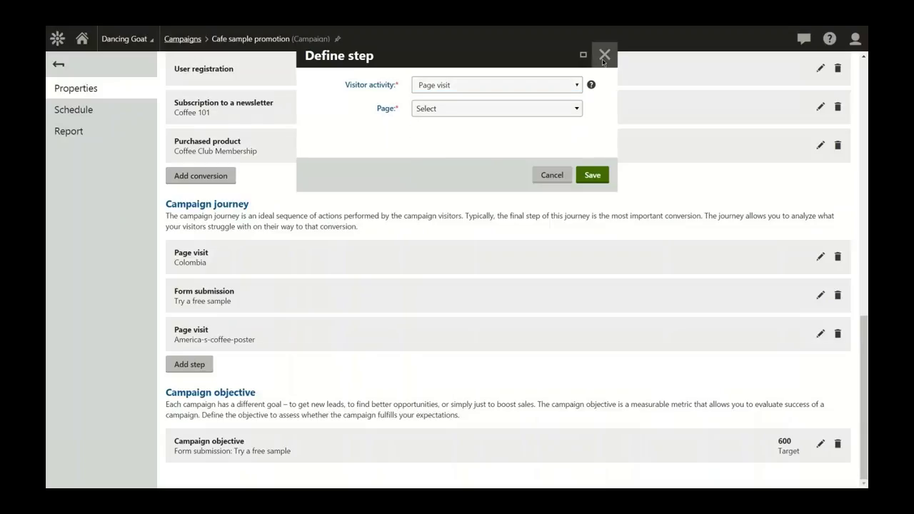
{"action": "left_click", "coordinate": [821, 445]}
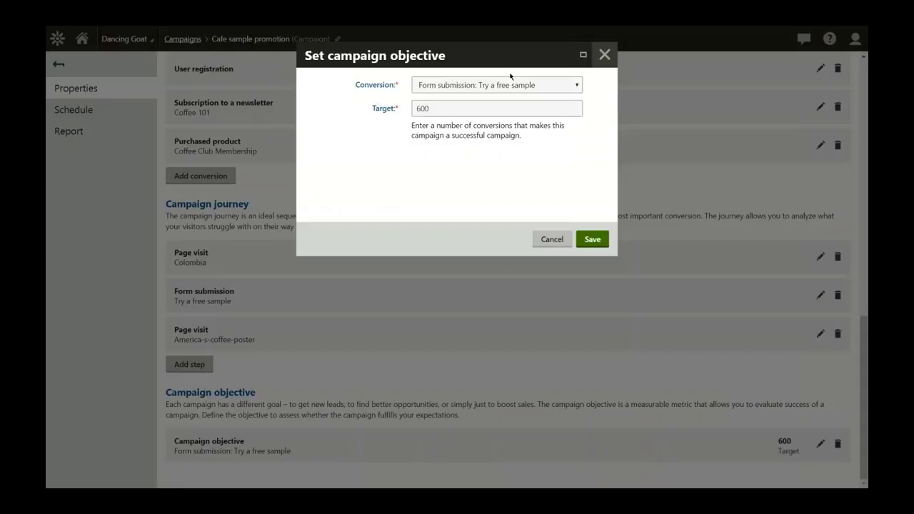
{"action": "left_click", "coordinate": [560, 242]}
- View the campaign's schedule and the calendar for its finish date without choosing a date
{"action": "left_click", "coordinate": [139, 110]}
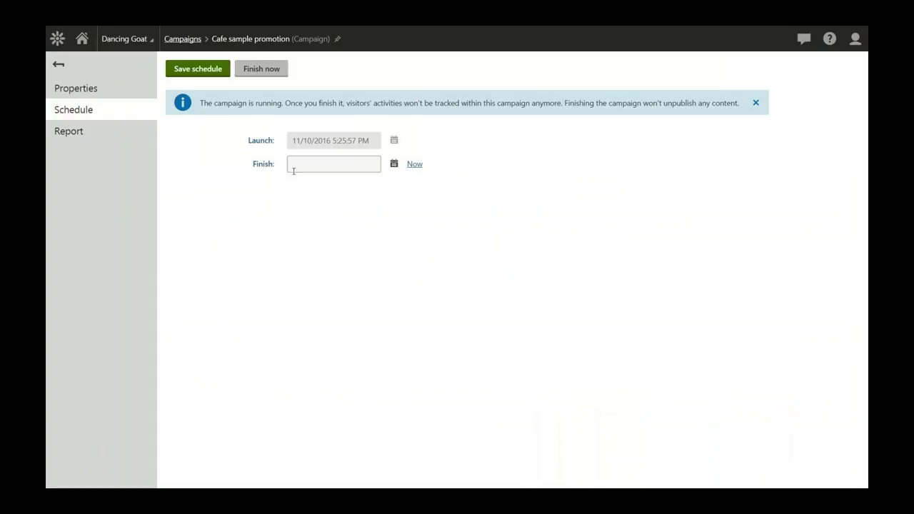
{"action": "left_click", "coordinate": [394, 163]}
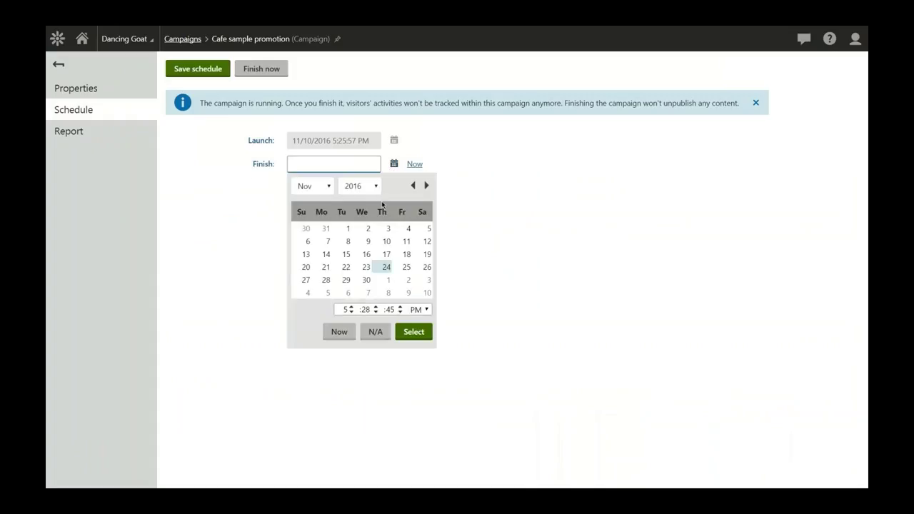
{"action": "left_click", "coordinate": [531, 232]}
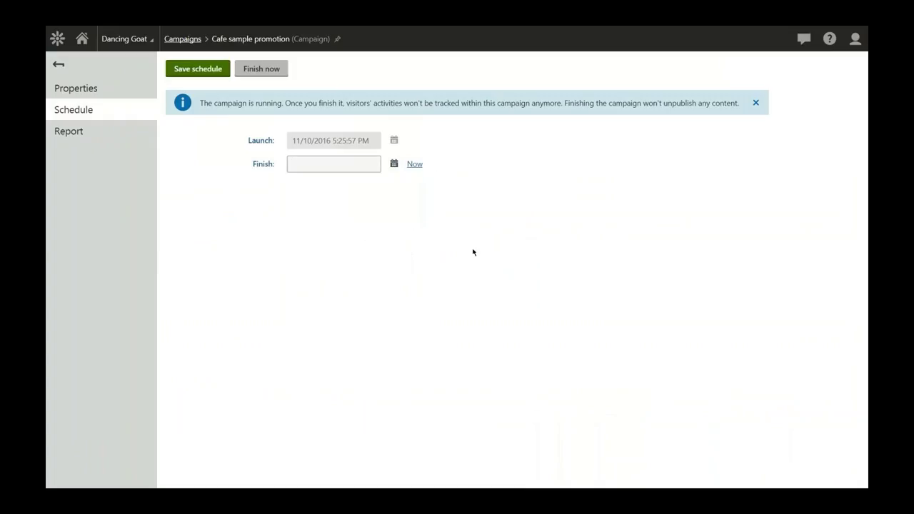
- From the campaign list, open the finished Cafe sample promotion test report and follow its "Get a free Colombia coffee sample today" source report
{"action": "left_click", "coordinate": [61, 66]}
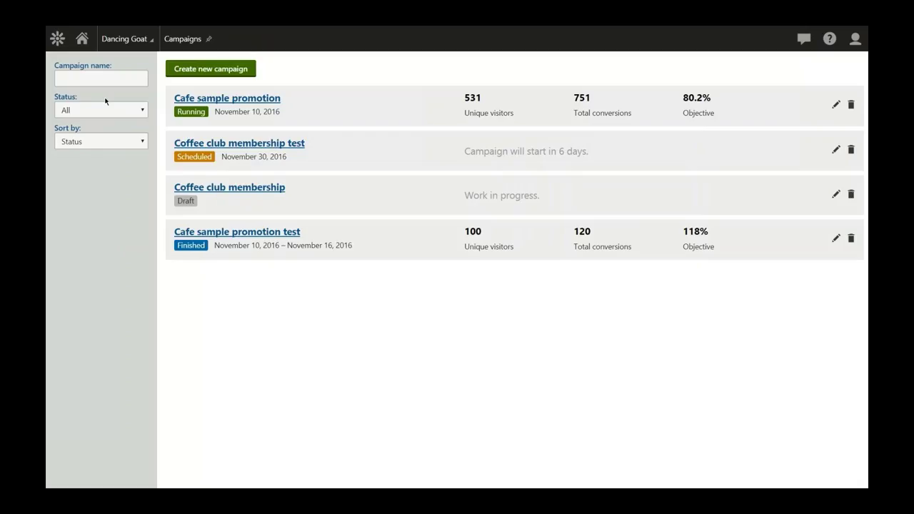
{"action": "left_click", "coordinate": [205, 235]}
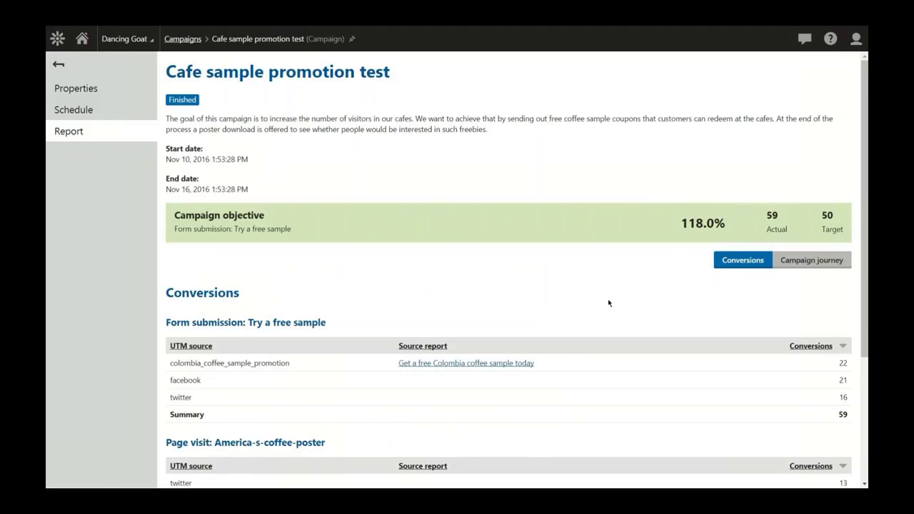
{"action": "left_click", "coordinate": [502, 364]}
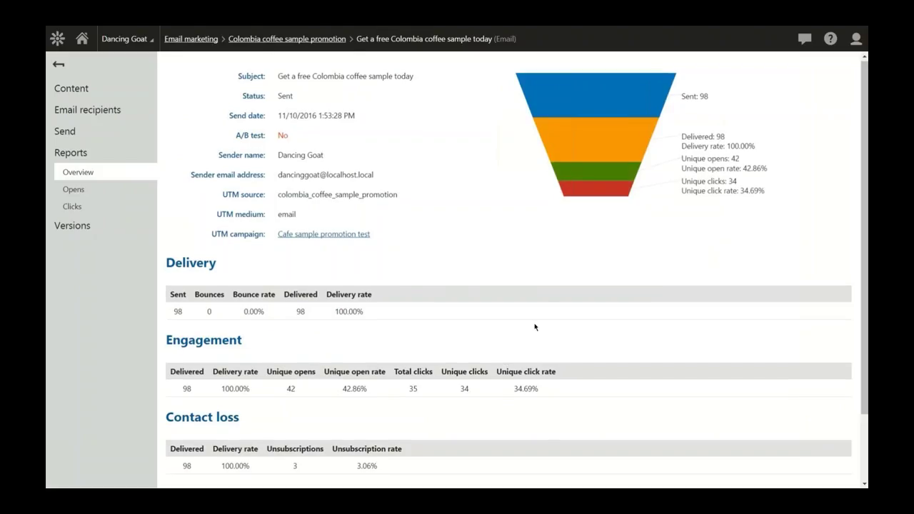
- View the participating recipients behind the total clicks of the "Try Ethiopian Coffee" link and return to the email report overview
{"action": "scroll", "coordinate": [535, 327], "scroll_direction": "down", "scroll_amount": 2}
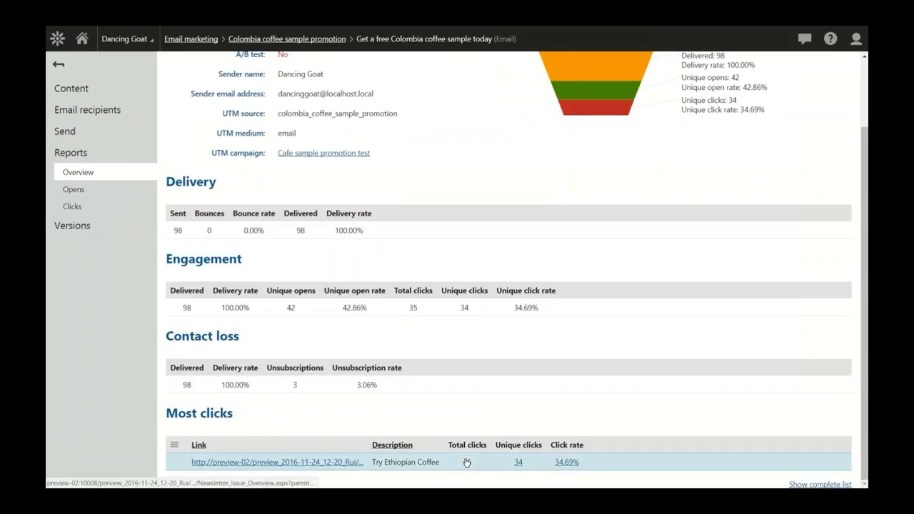
{"action": "left_click", "coordinate": [466, 462]}
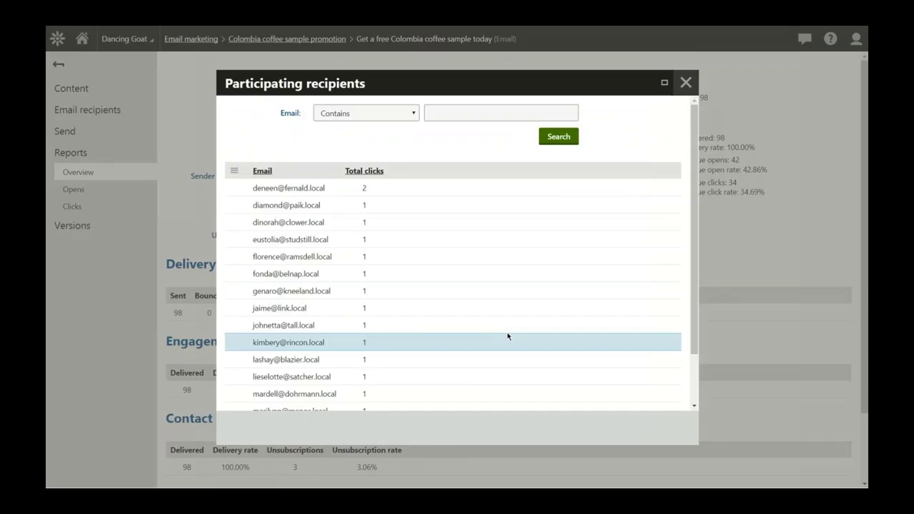
{"action": "left_click", "coordinate": [685, 84]}
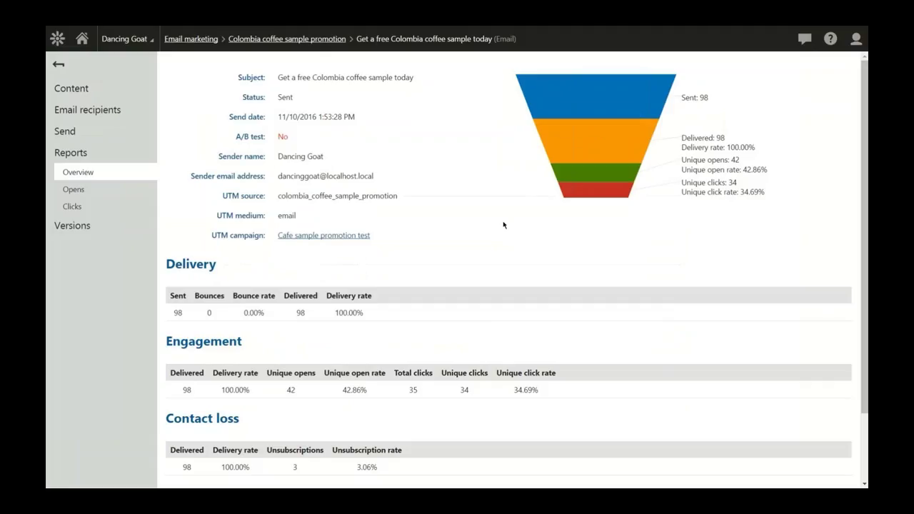